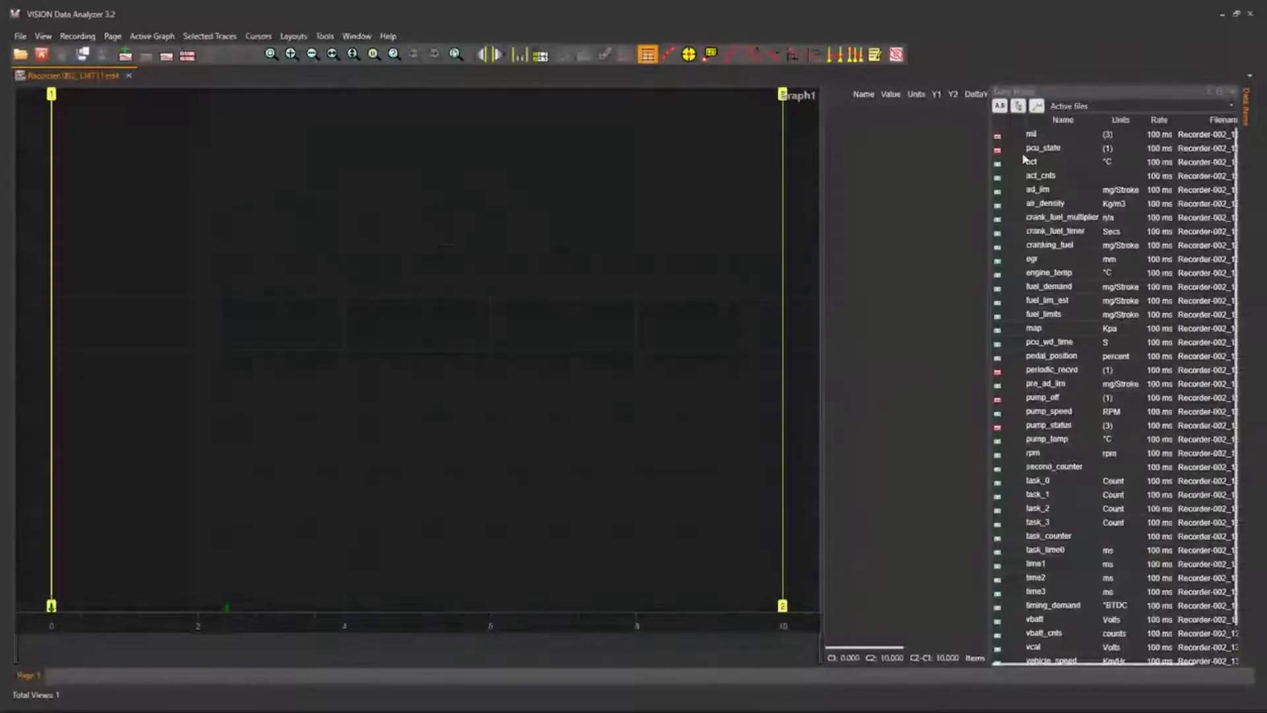
# Plot the data items from act through cranking_fuel on Graph1.
pyautogui.click(1046, 163)
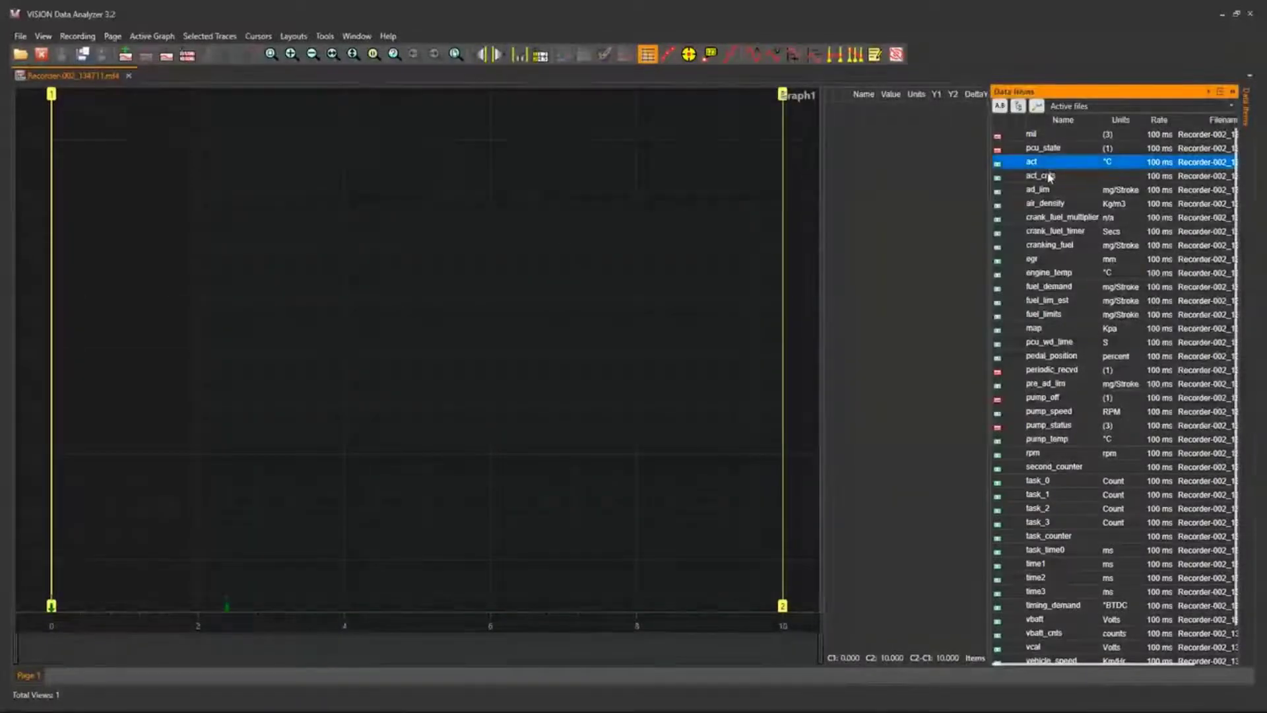
pyautogui.keyDown('shift'); pyautogui.click(1048, 249); pyautogui.keyUp('shift')
pyautogui.moveTo(1049, 251); pyautogui.dragTo(958, 242)
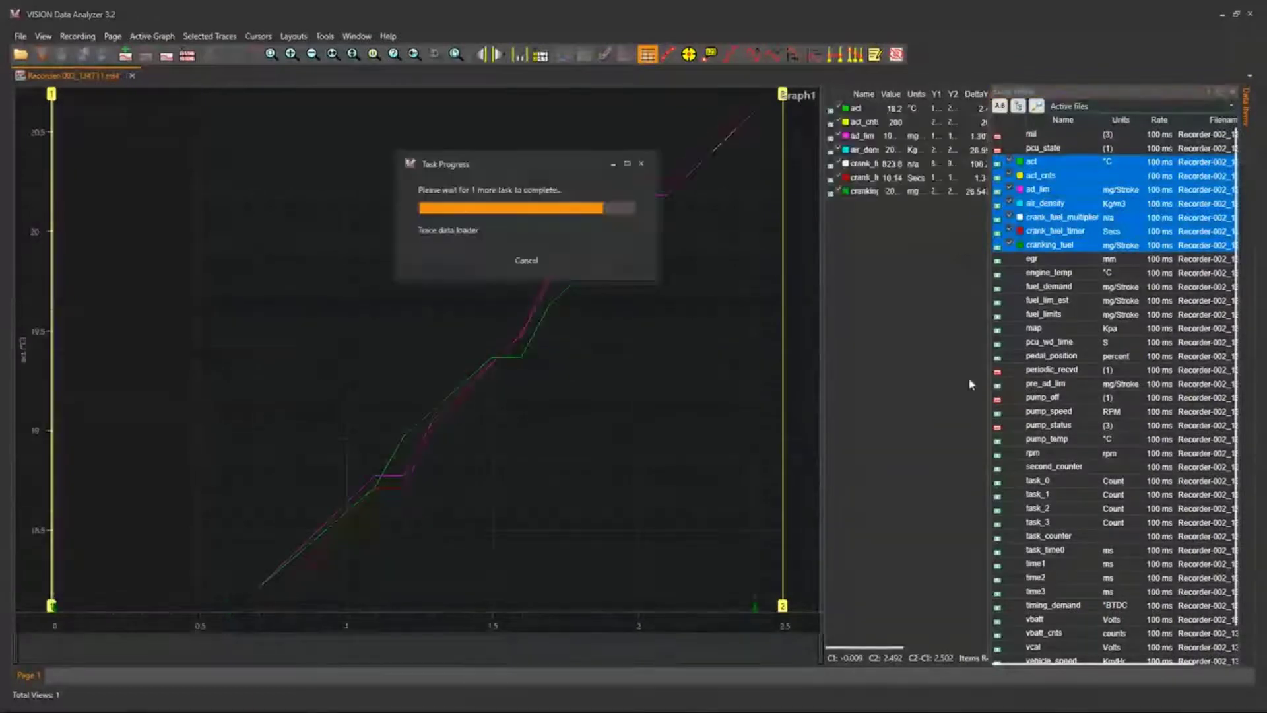
pyautogui.rightClick(421, 431)
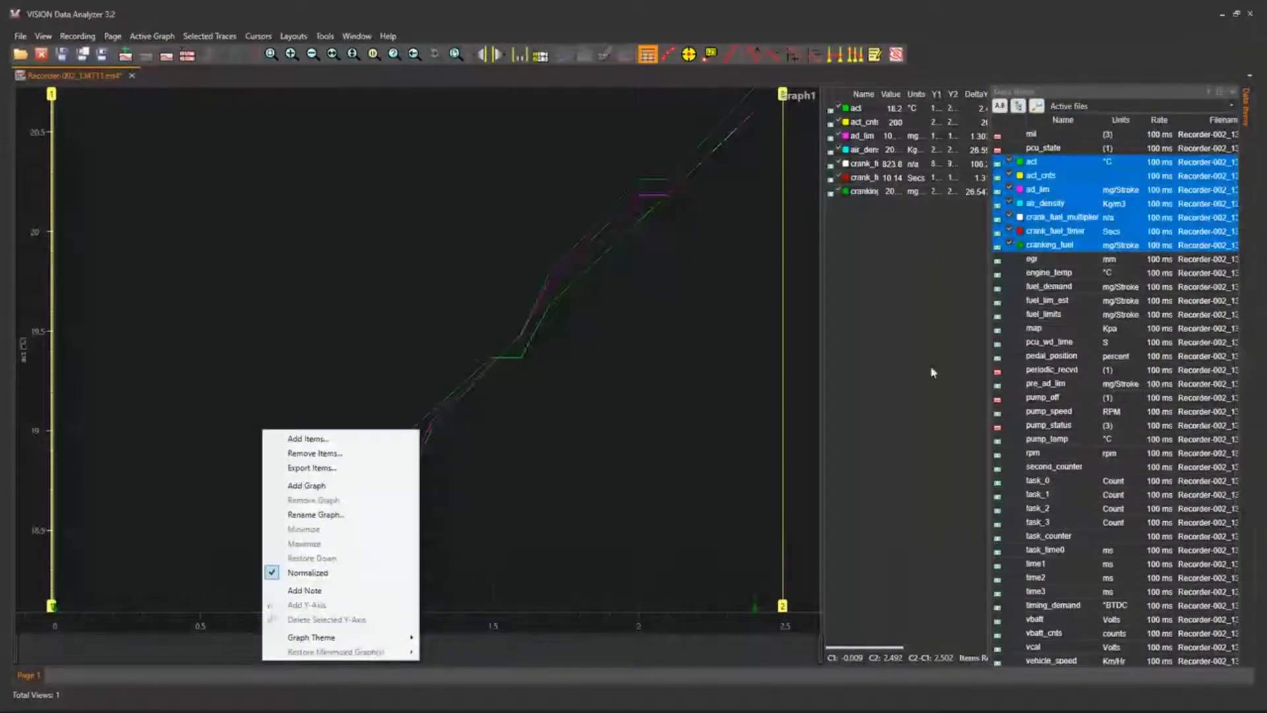
pyautogui.click(974, 315)
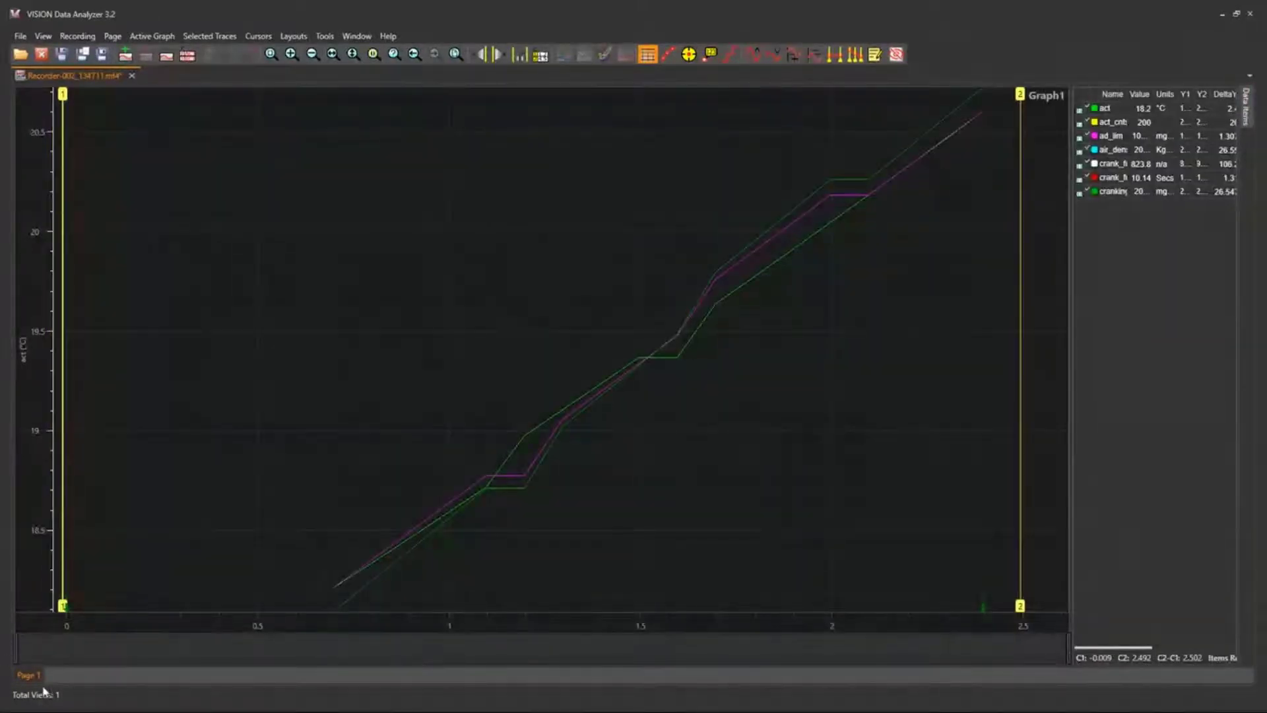
# Review the start and stop triggers of the recording in the Triggers and Markers window, closing it when done.
pyautogui.click(53, 41)
pyautogui.click(54, 40)
pyautogui.click(54, 40)
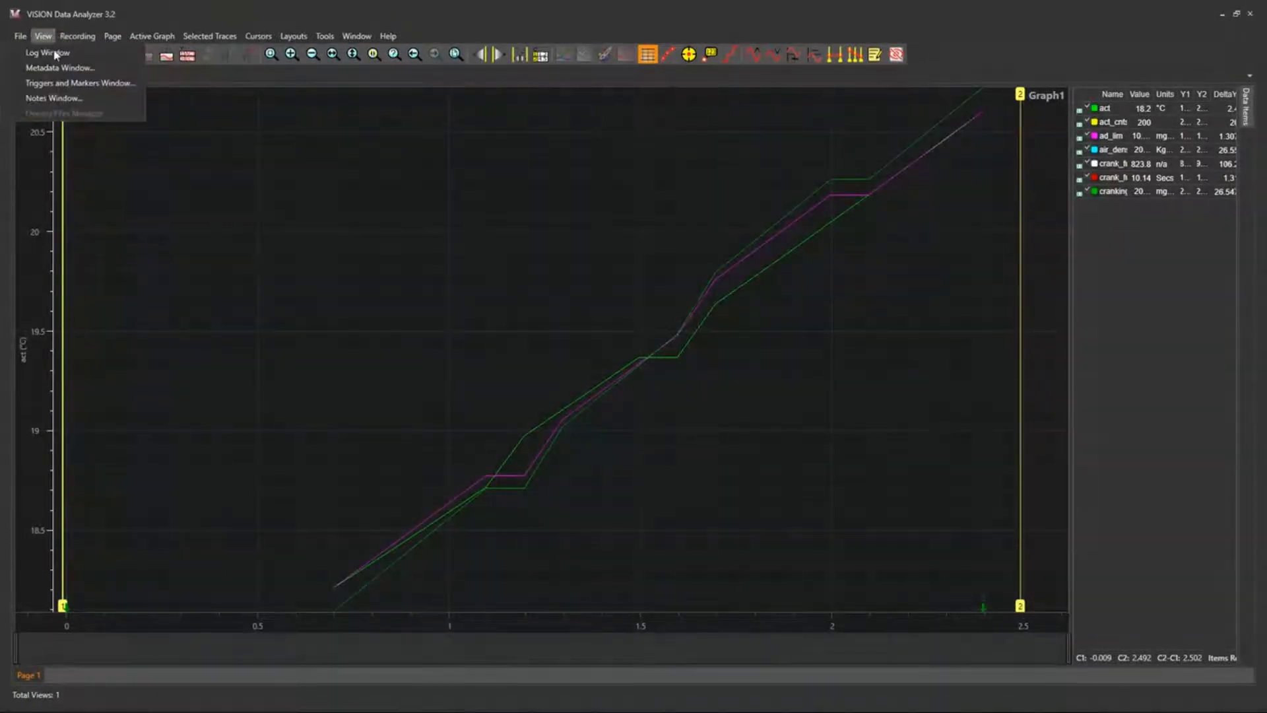
pyautogui.click(67, 84)
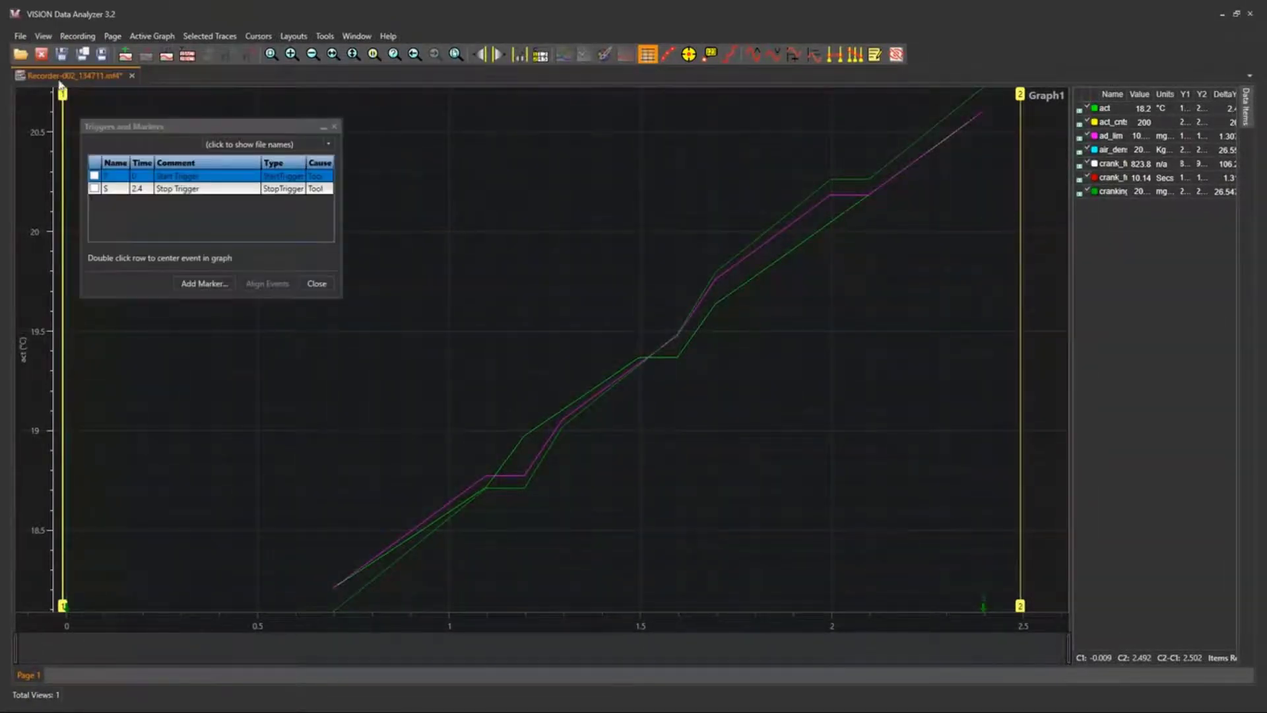
pyautogui.click(147, 190)
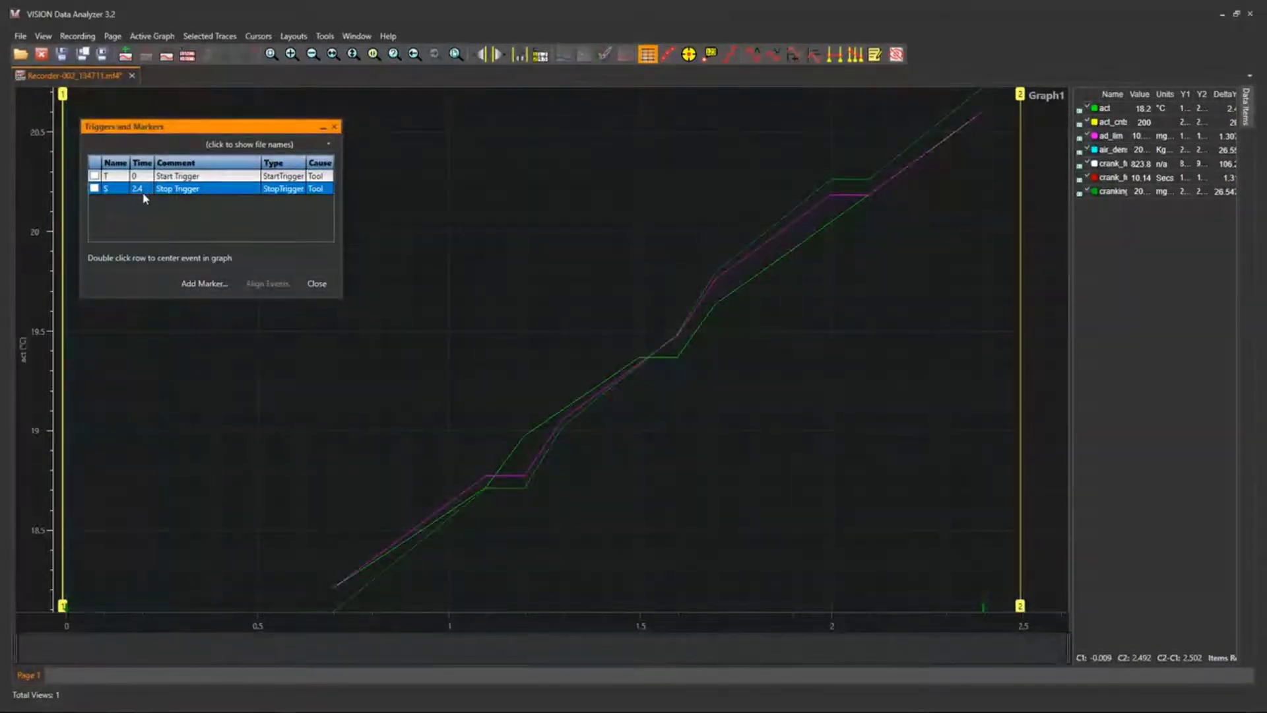
pyautogui.click(316, 283)
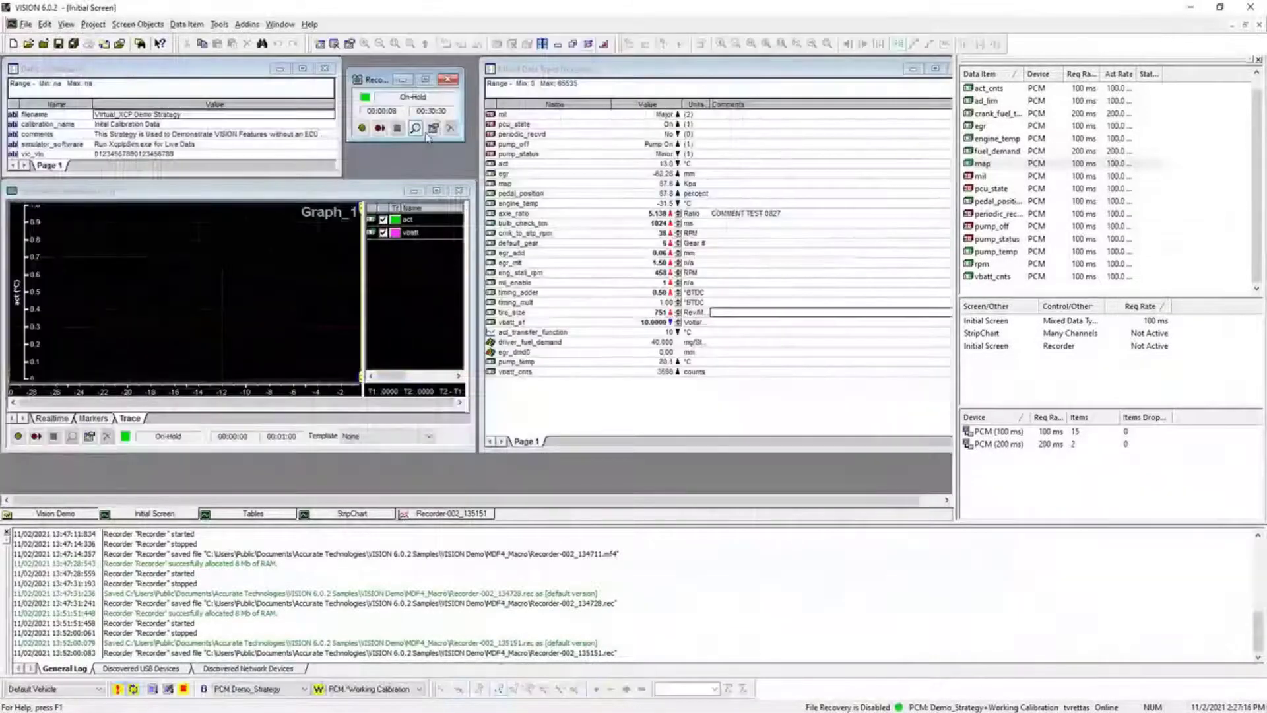
# Switch to VISION and set the recorder's recording type to MDF v4.1 - ASAM MDF-NC.
pyautogui.click(433, 129)
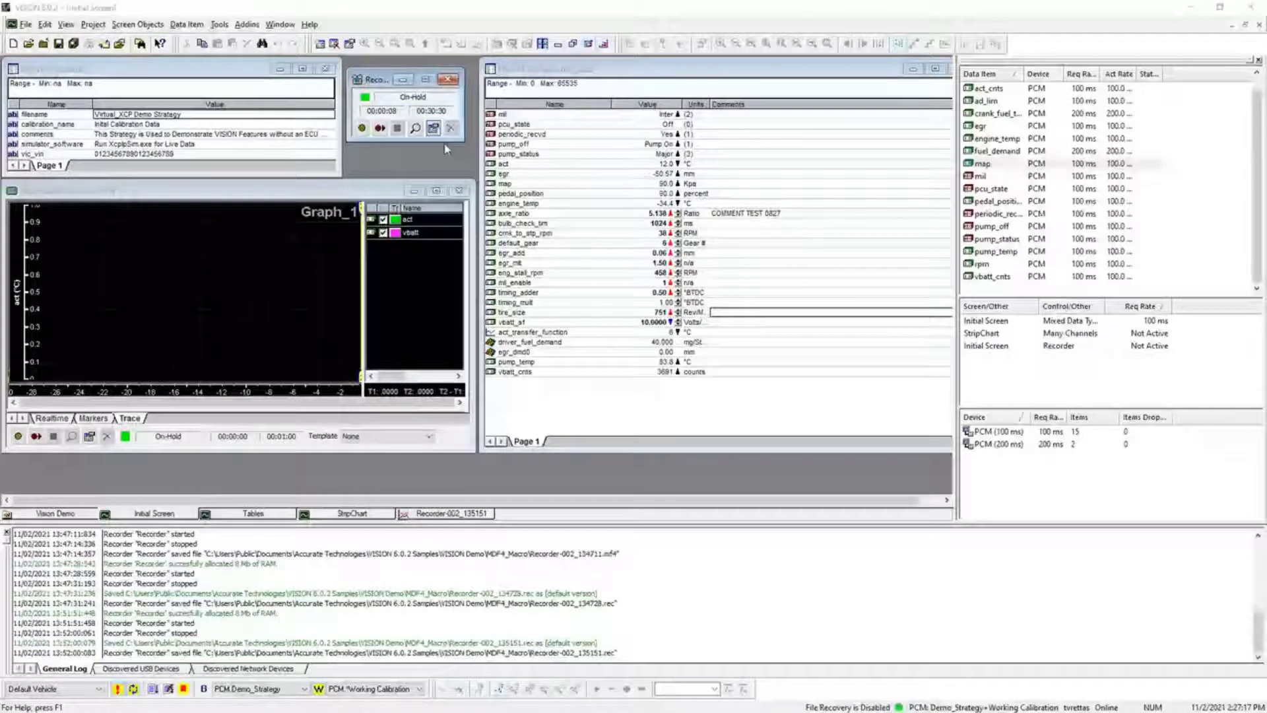
pyautogui.click(132, 113)
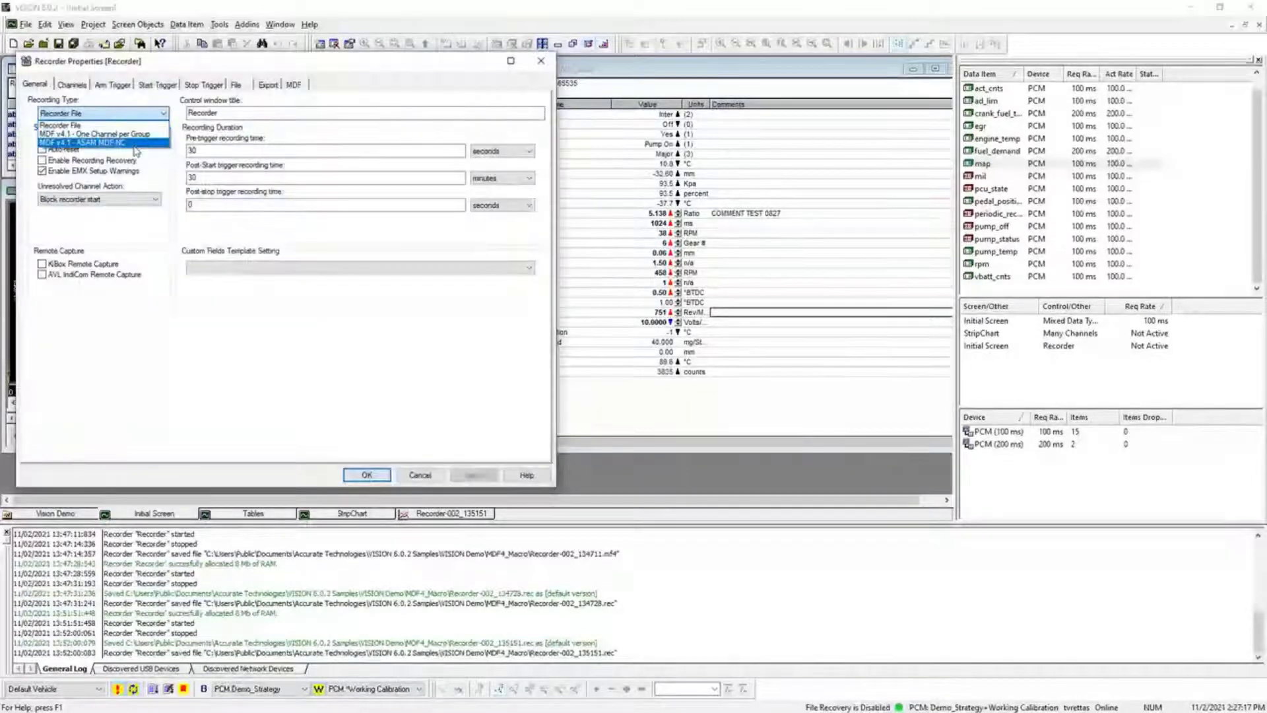
pyautogui.click(133, 144)
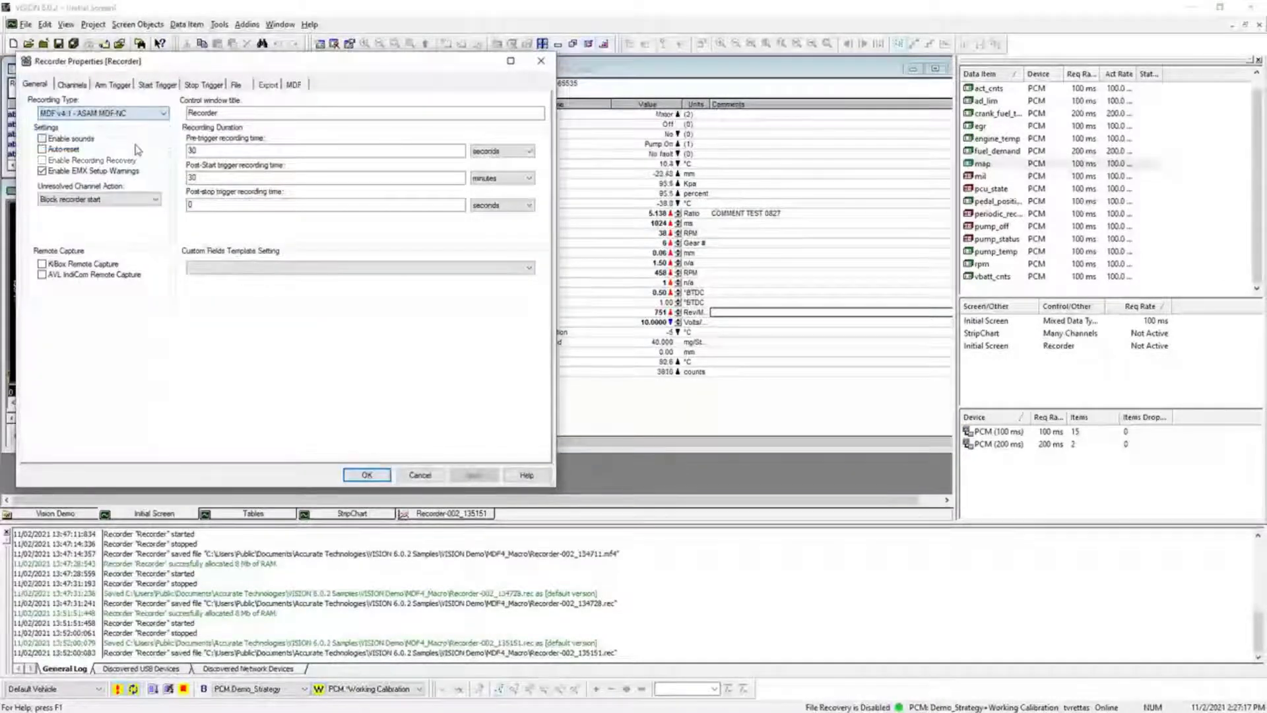
pyautogui.click(382, 478)
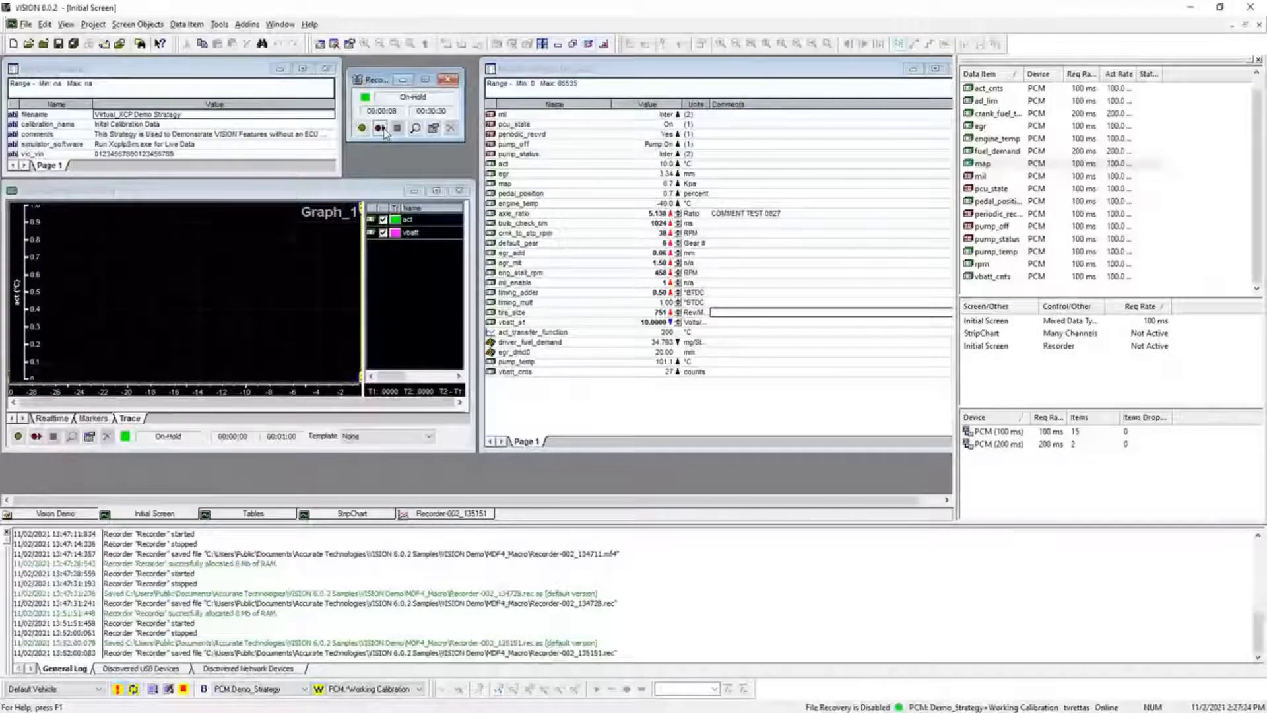
# Record a short run with the recorder and open the resulting file in VISION Data Analyzer.
pyautogui.click(381, 129)
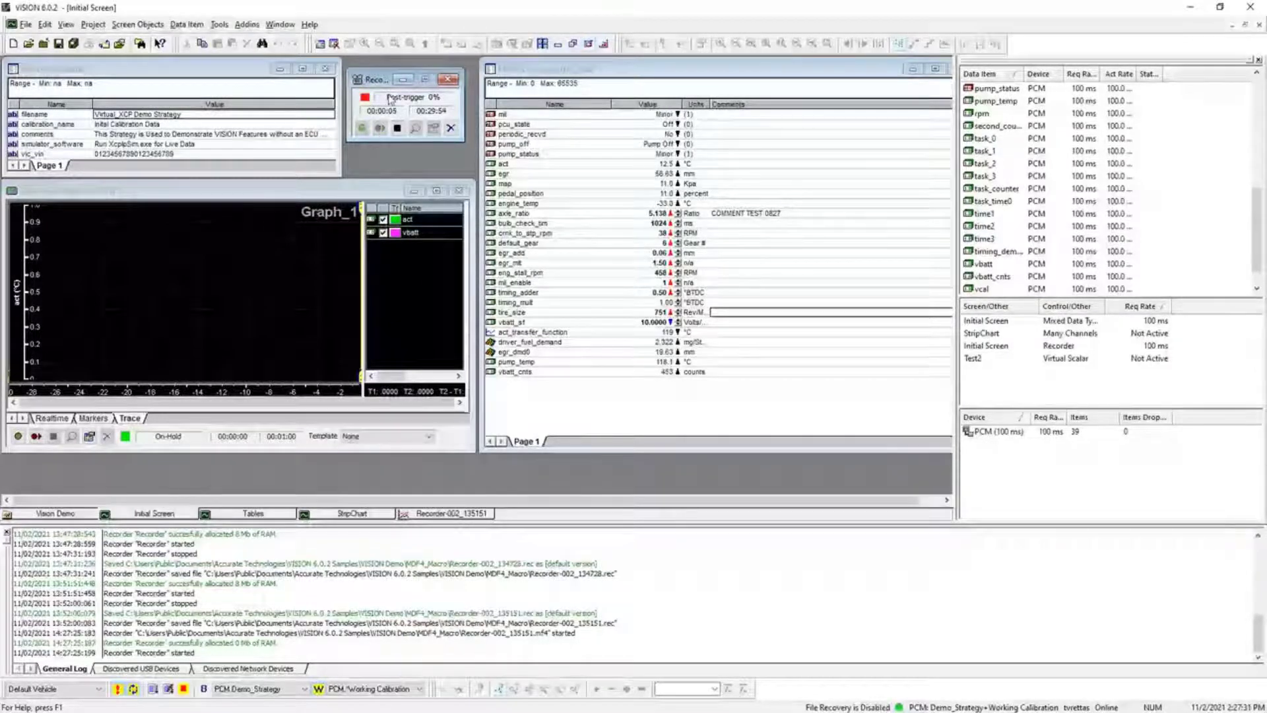
pyautogui.click(417, 129)
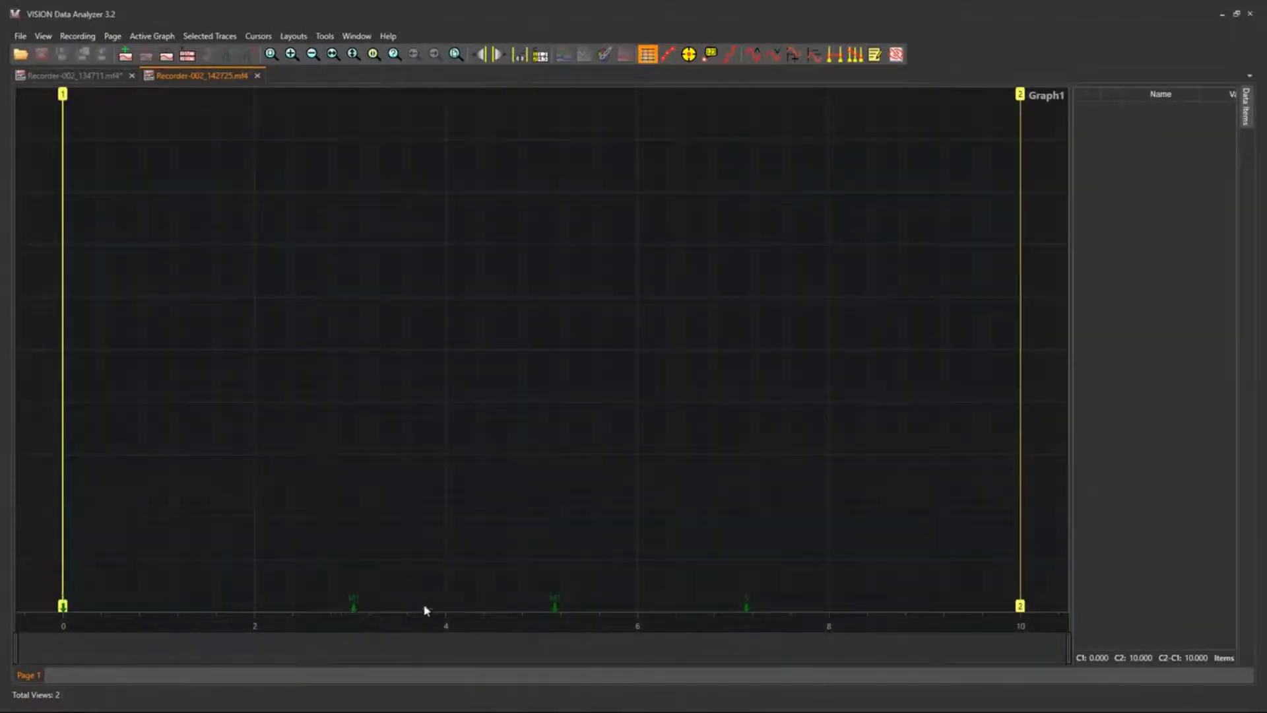
# Show the new recording's triggers and markers and centre the graph on markers M1 and M2.
pyautogui.click(44, 37)
pyautogui.click(70, 87)
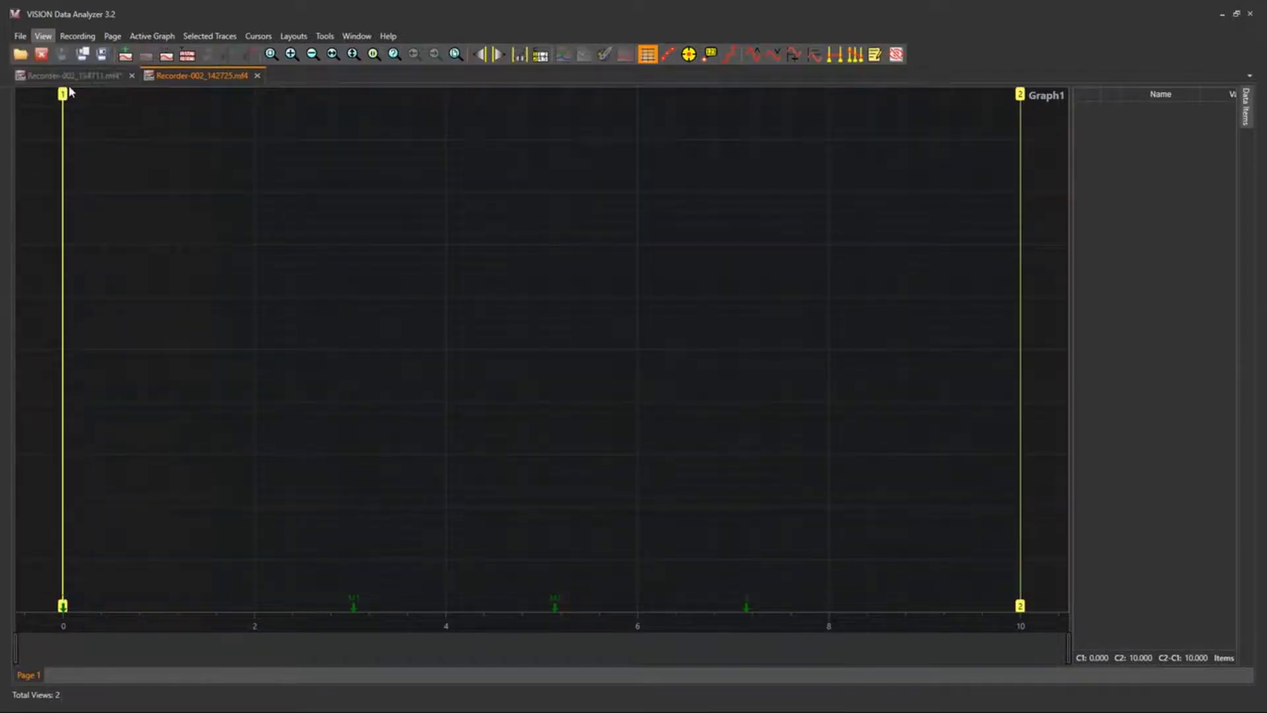
pyautogui.click(187, 192)
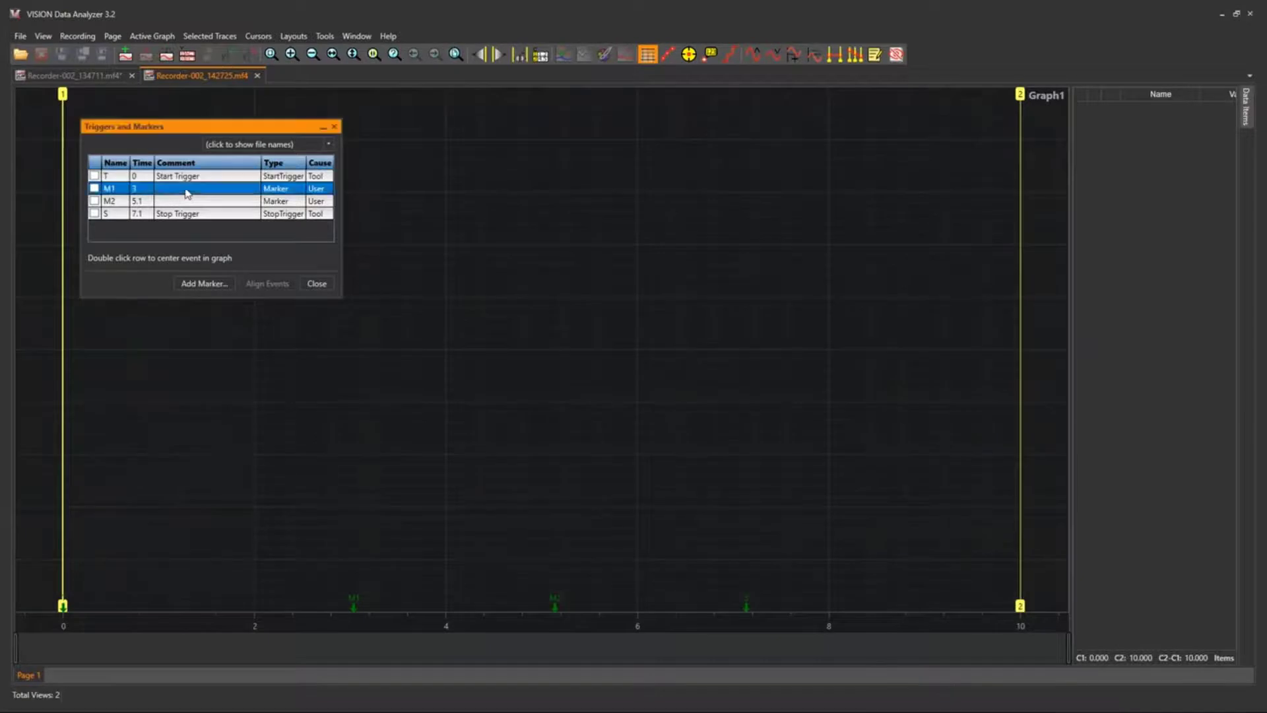
pyautogui.doubleClick(140, 194)
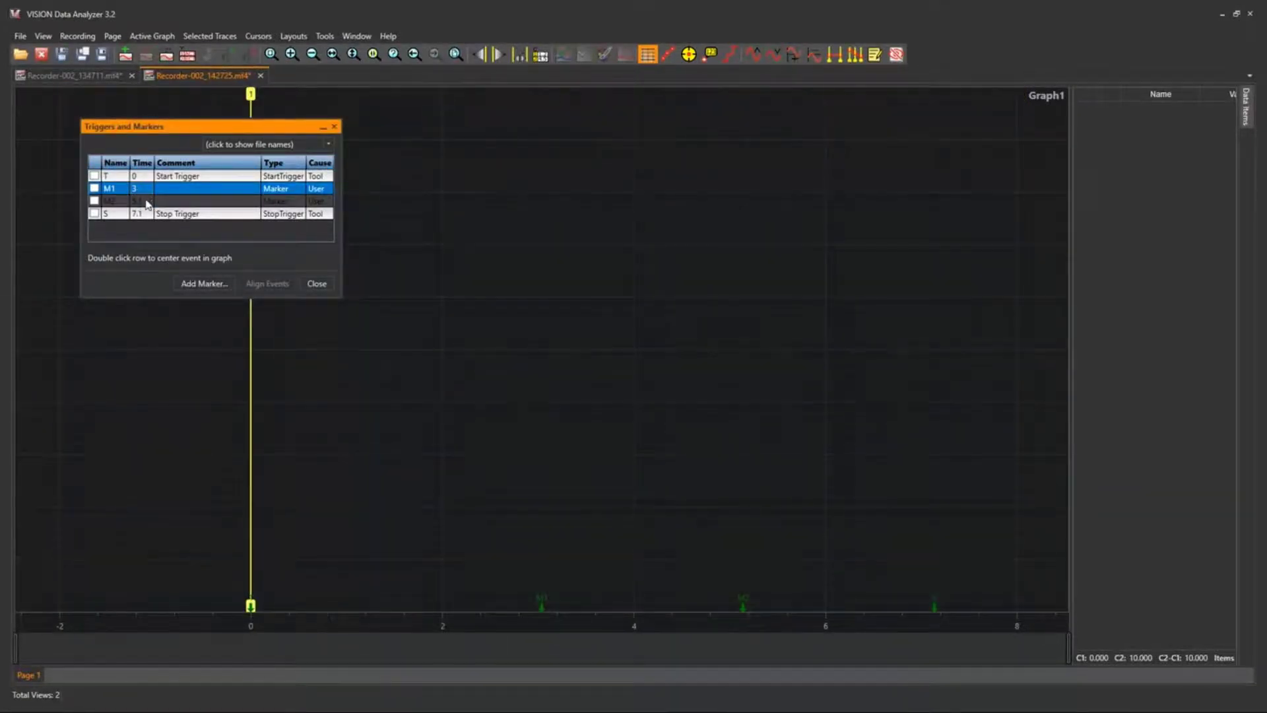
pyautogui.doubleClick(147, 205)
pyautogui.click(185, 195)
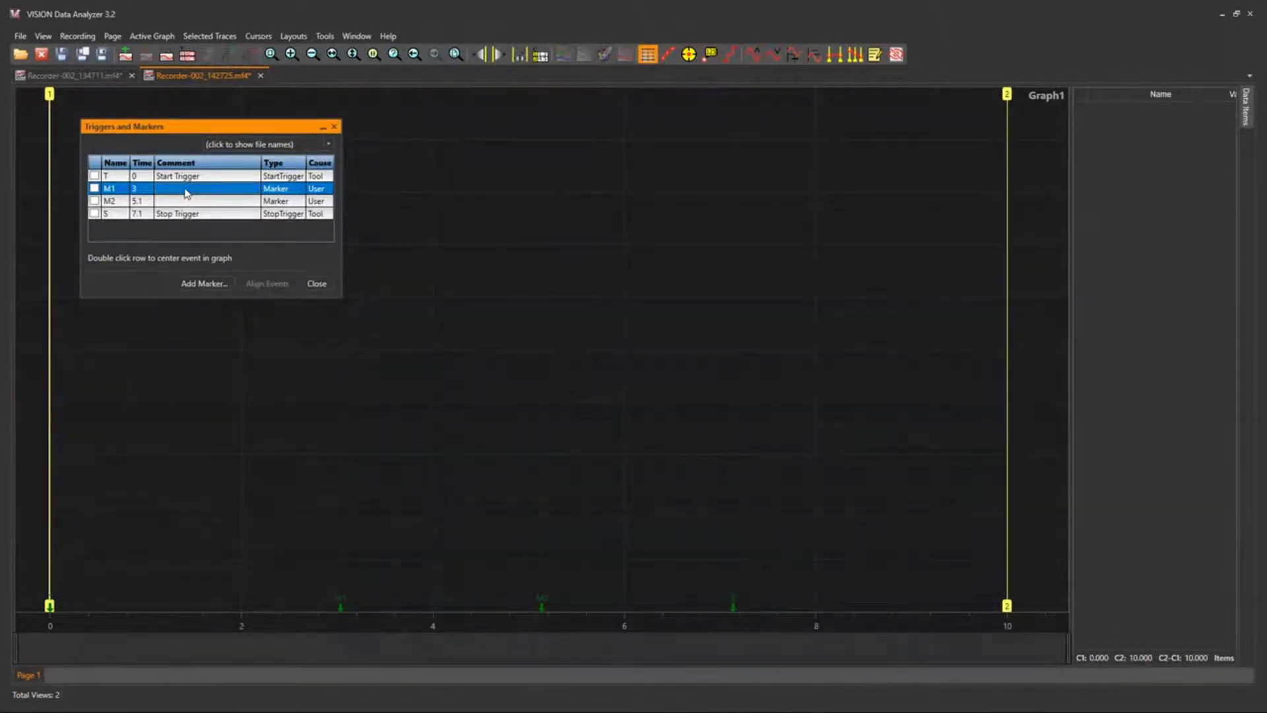
pyautogui.doubleClick(185, 194)
# Edit marker M1 and give it the comment "Comment1".
pyautogui.rightClick(182, 190)
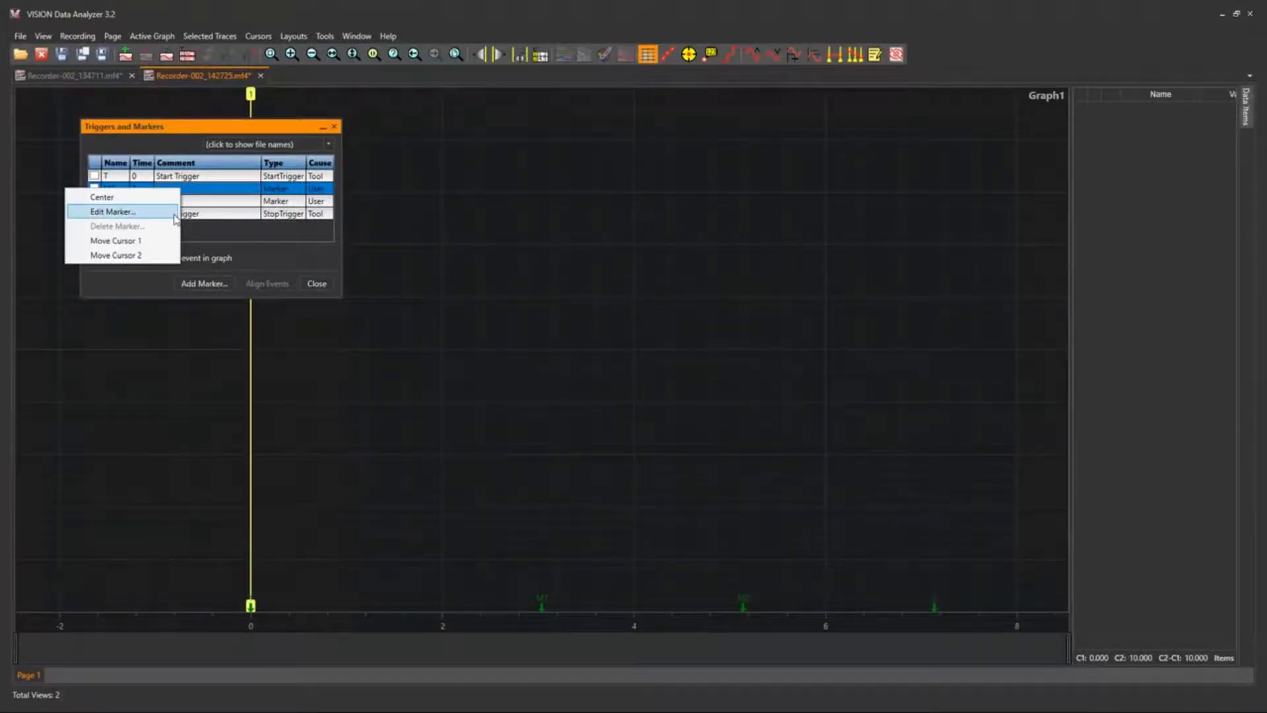
pyautogui.click(175, 215)
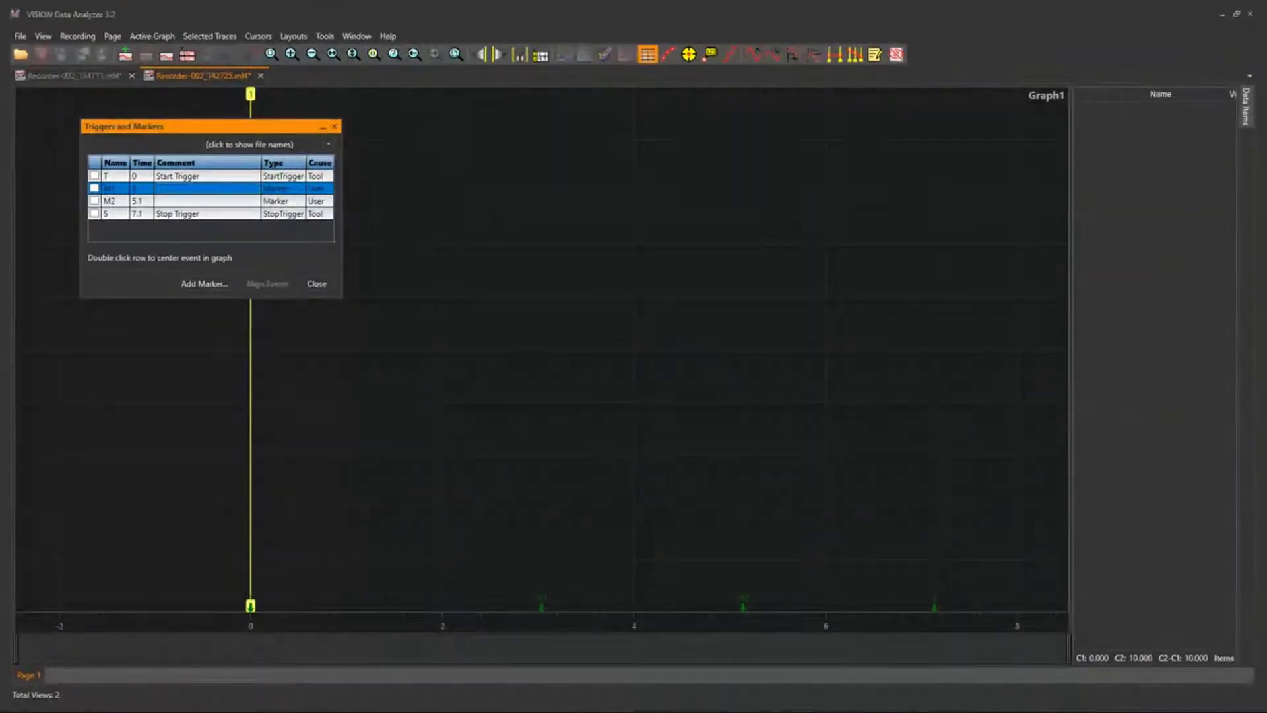
pyautogui.moveTo(942, 176)
pyautogui.mouseDown()
pyautogui.moveTo(450, 104)
pyautogui.moveTo(342, 169)
pyautogui.moveTo(475, 147)
pyautogui.mouseUp()
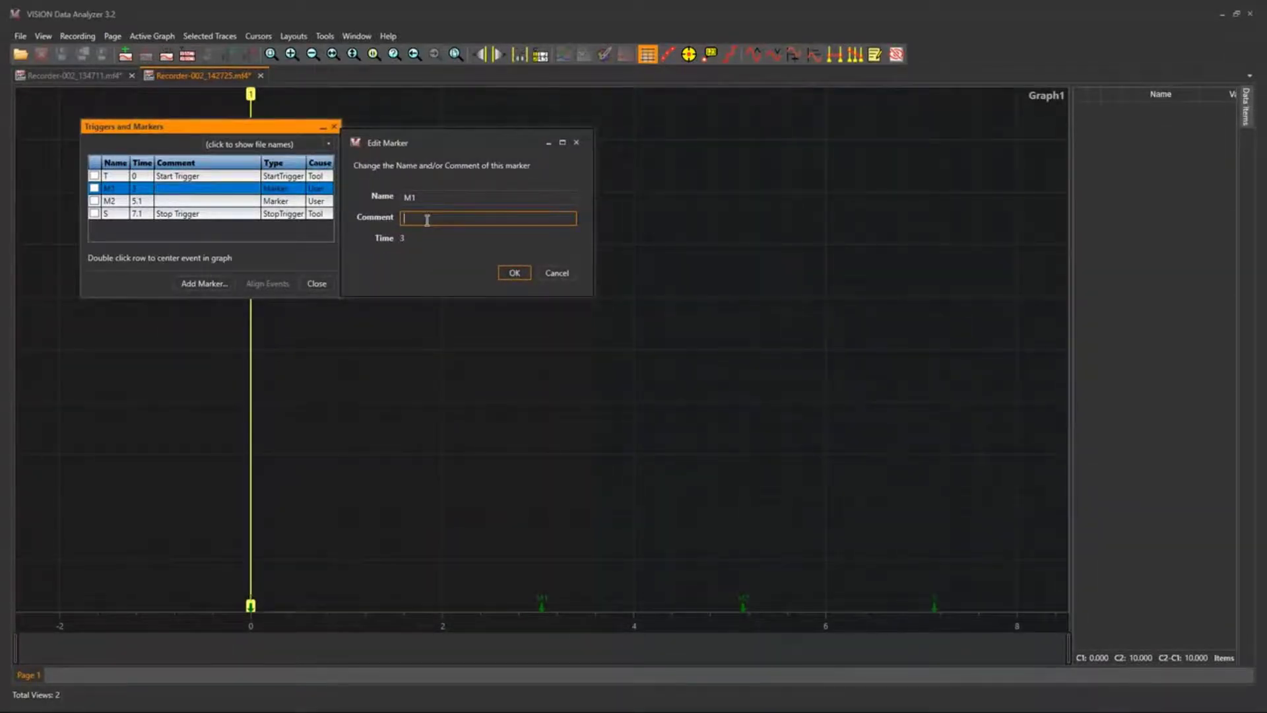
pyautogui.write('domment1')
pyautogui.press('Return')
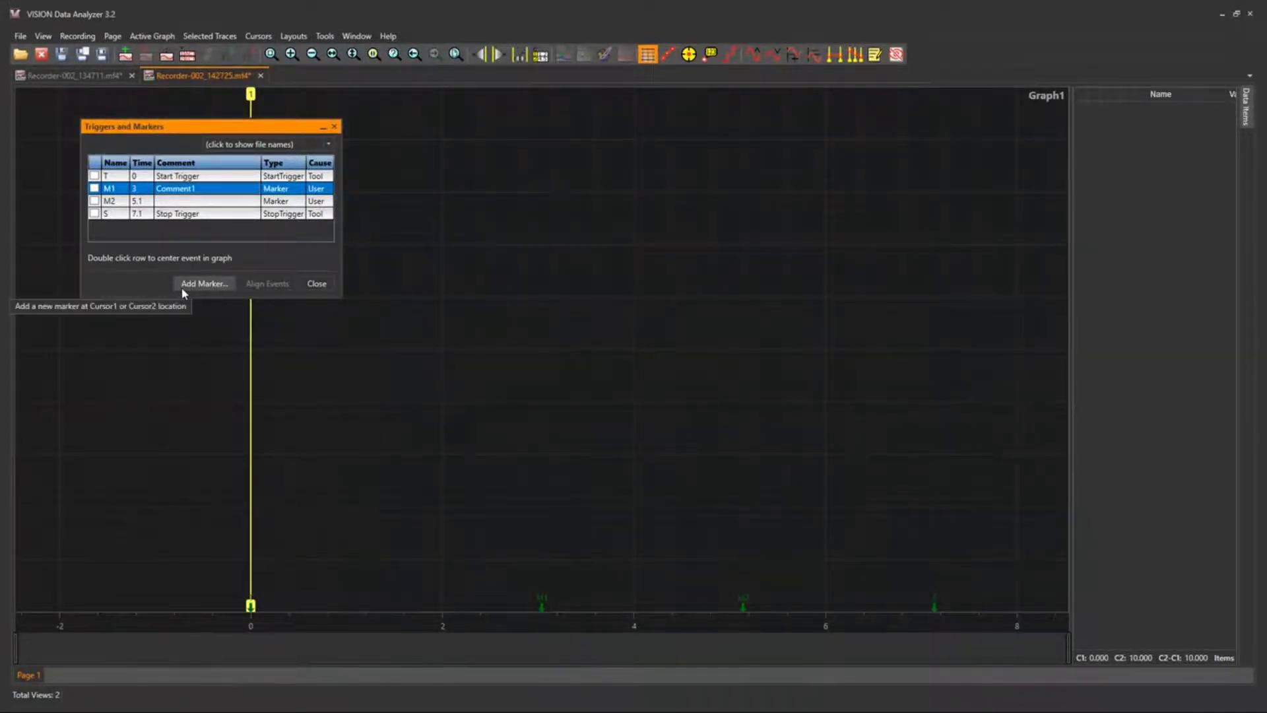
# Add a marker named "New Marker" with the comment "Comment" at Cursor1's location and close the Triggers and Markers window.
pyautogui.click(197, 288)
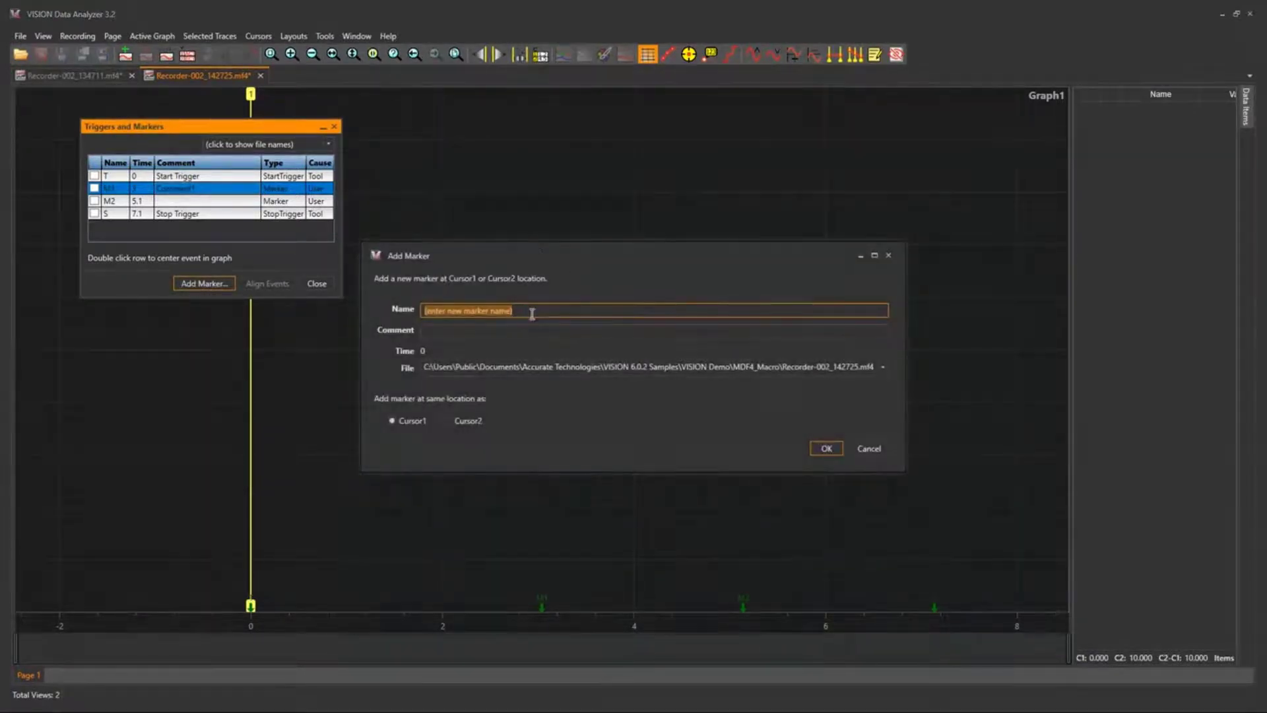
pyautogui.press('Return')
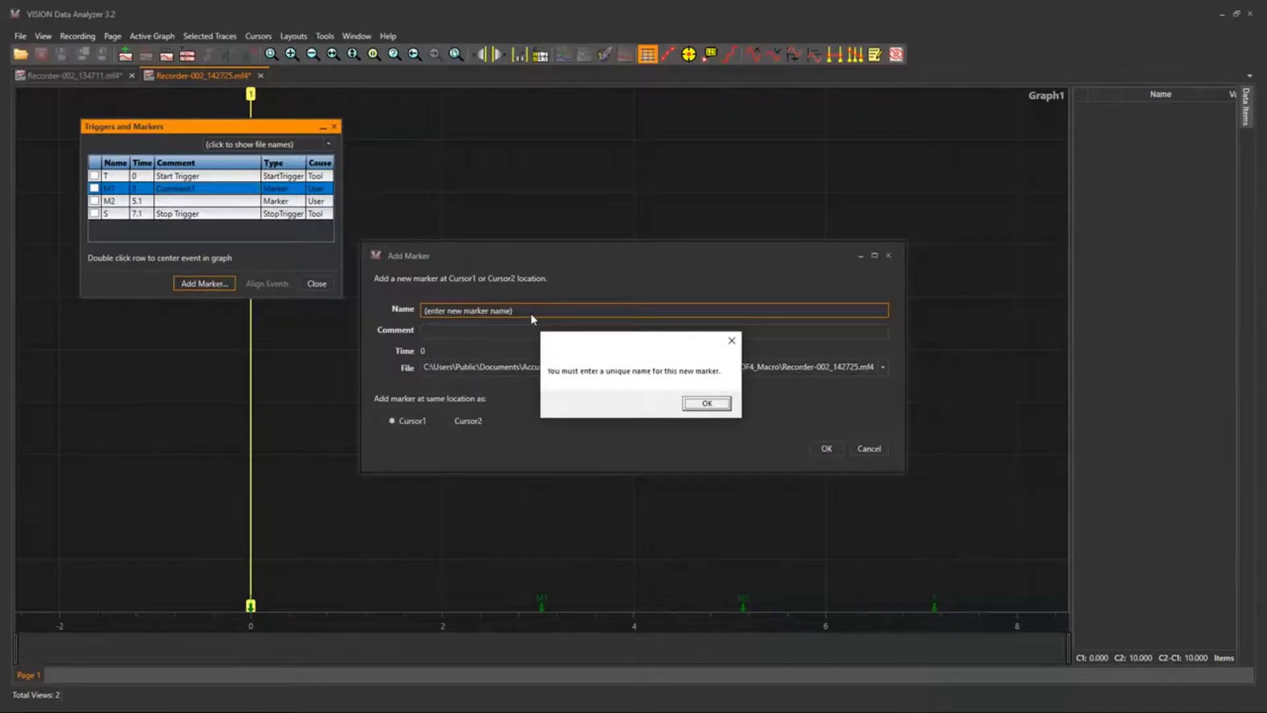
pyautogui.press('Return')
pyautogui.write('New Marker')
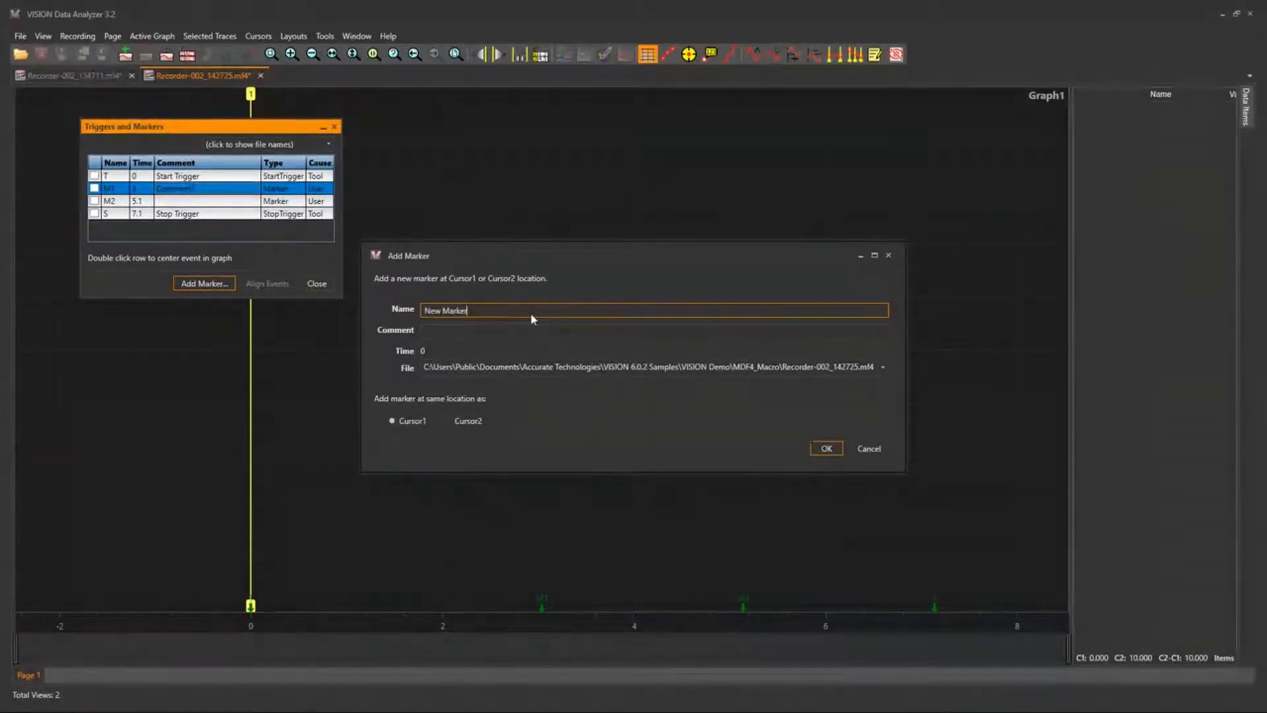
pyautogui.press('Tab')
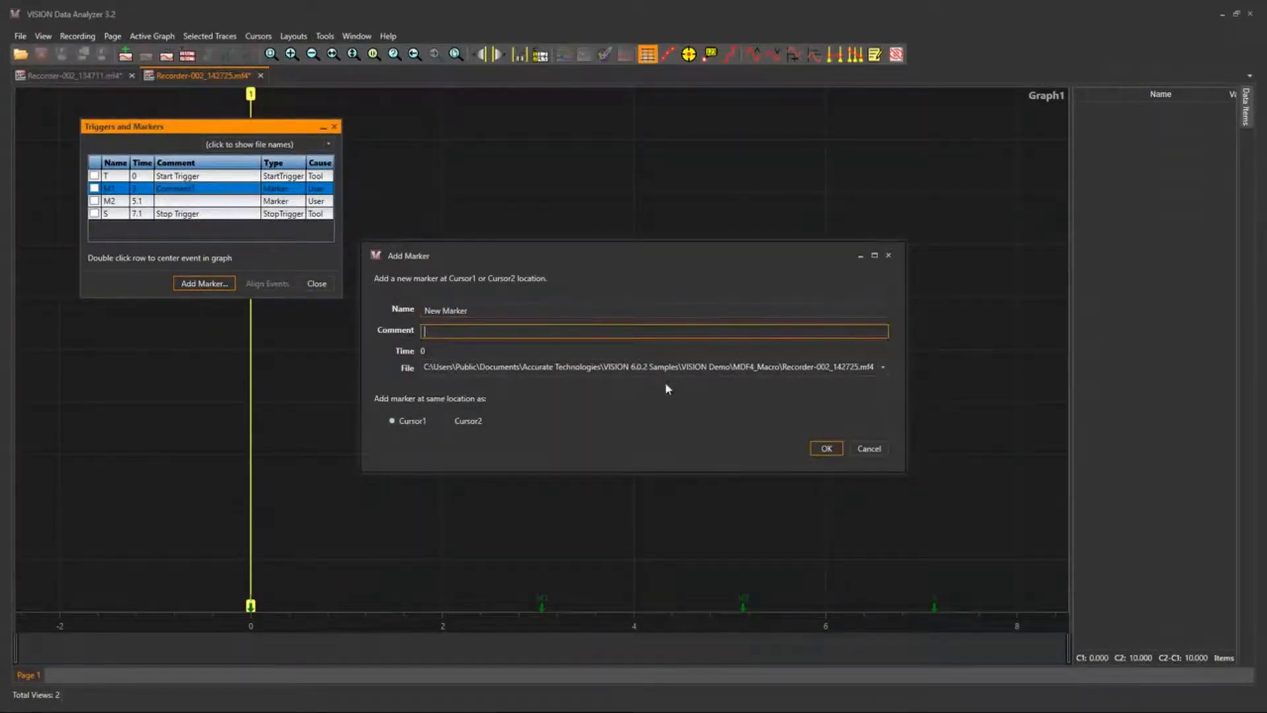
pyautogui.click(448, 421)
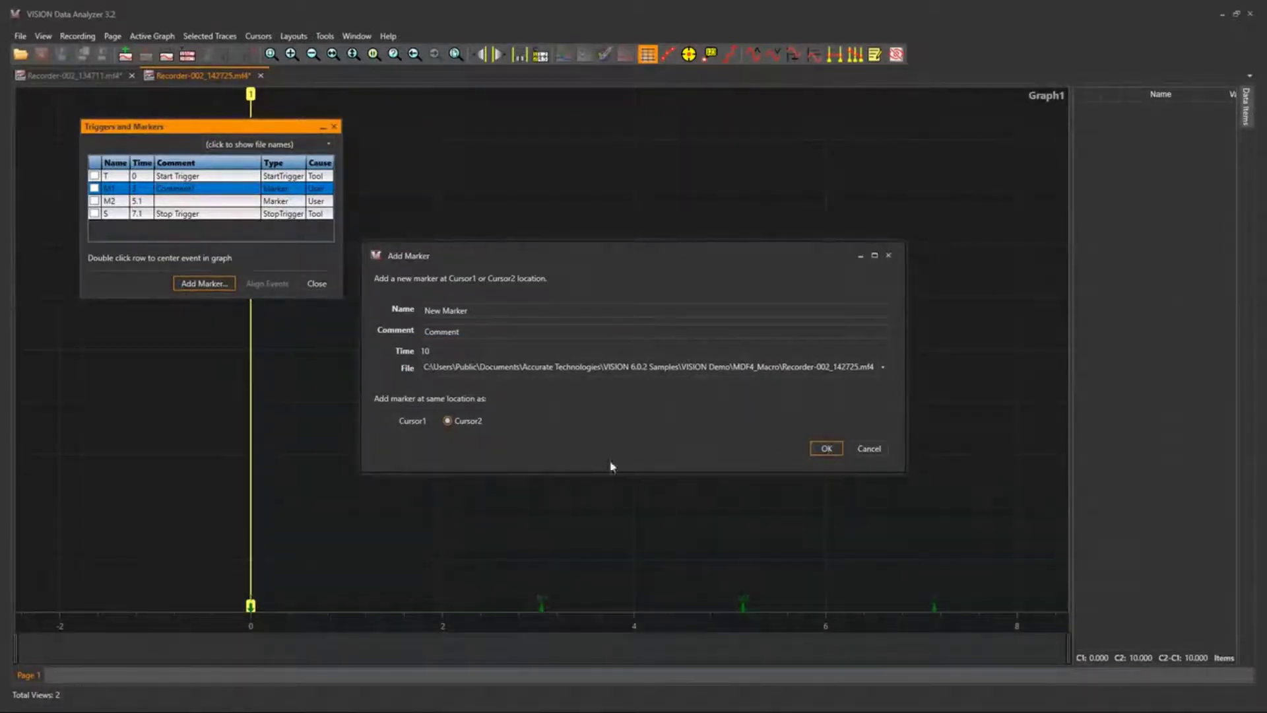
pyautogui.click(394, 420)
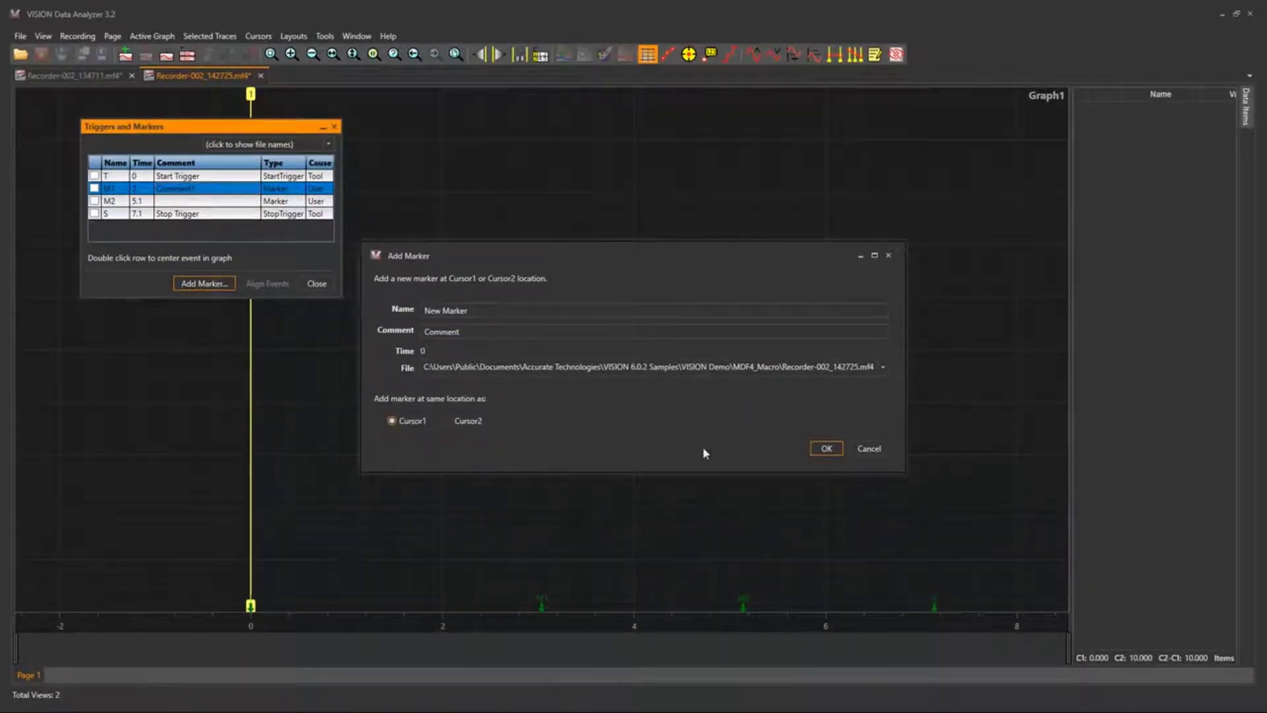
pyautogui.click(826, 448)
pyautogui.click(317, 285)
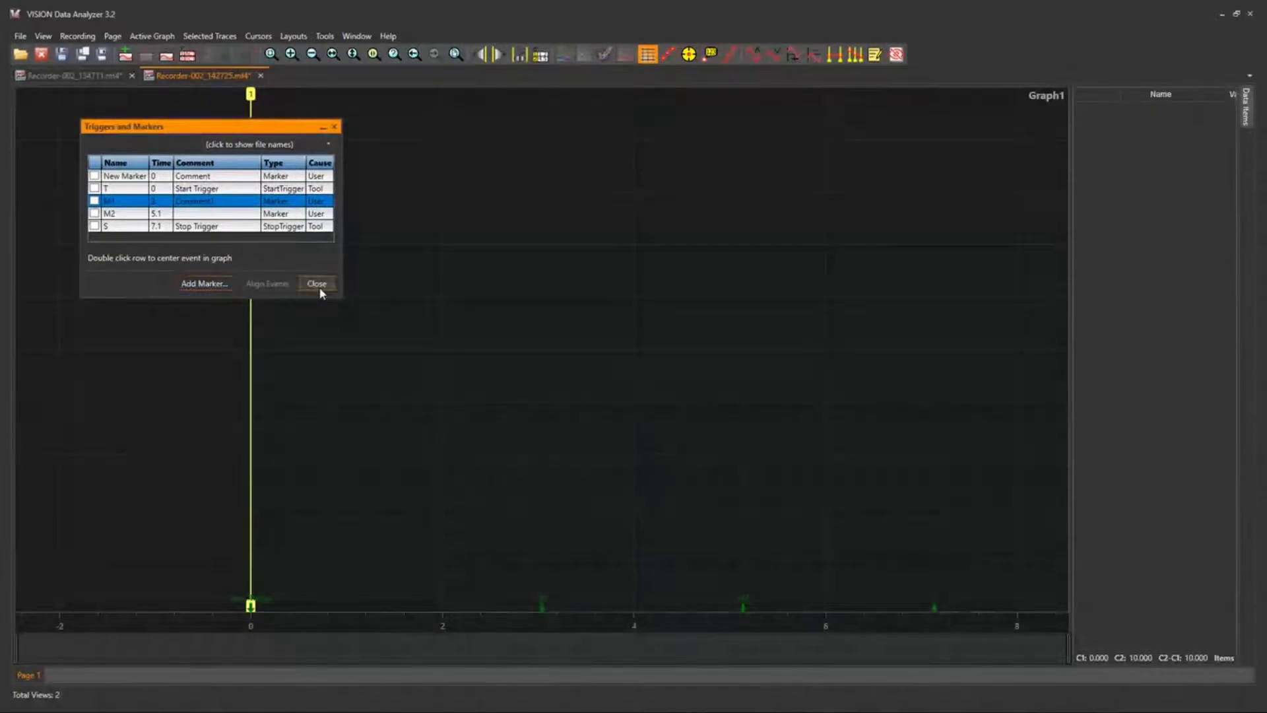
# Move cursor 1 to about -0.83 on the time axis and narrow the displayed time range in the trace overview.
pyautogui.moveTo(251, 606); pyautogui.dragTo(172, 606)
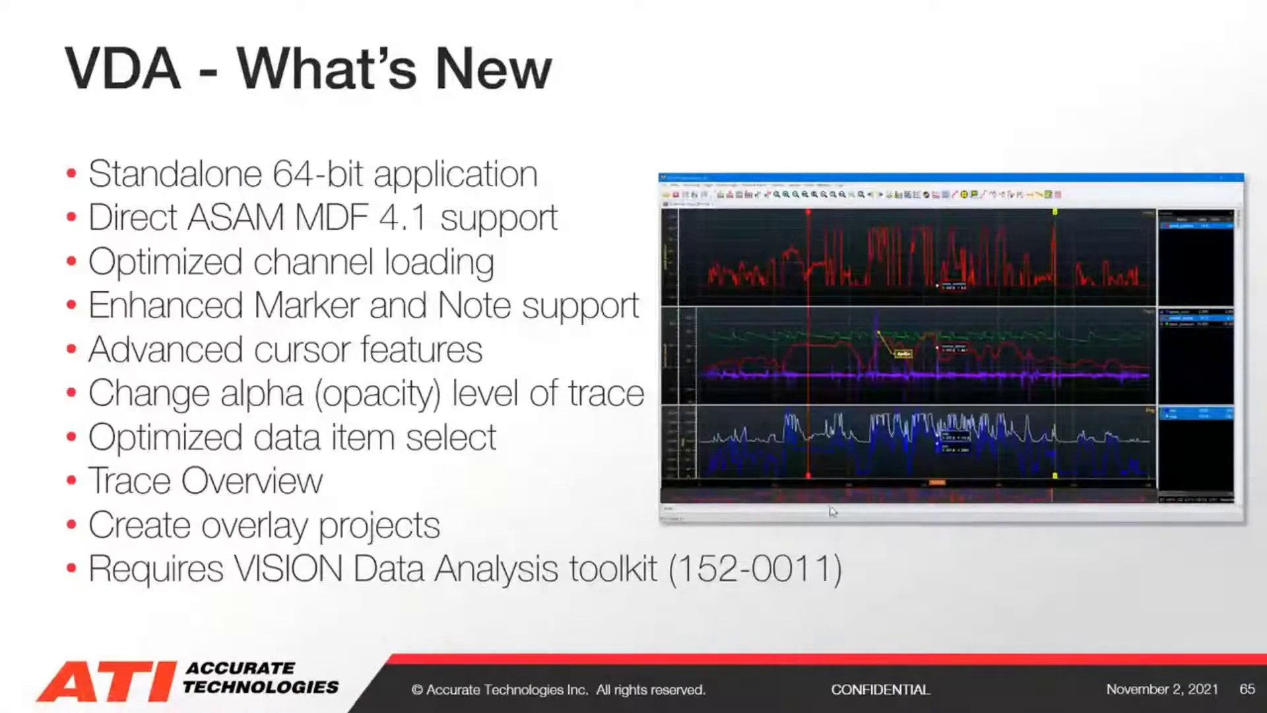
pyautogui.hotkey('alt', 'Tab')
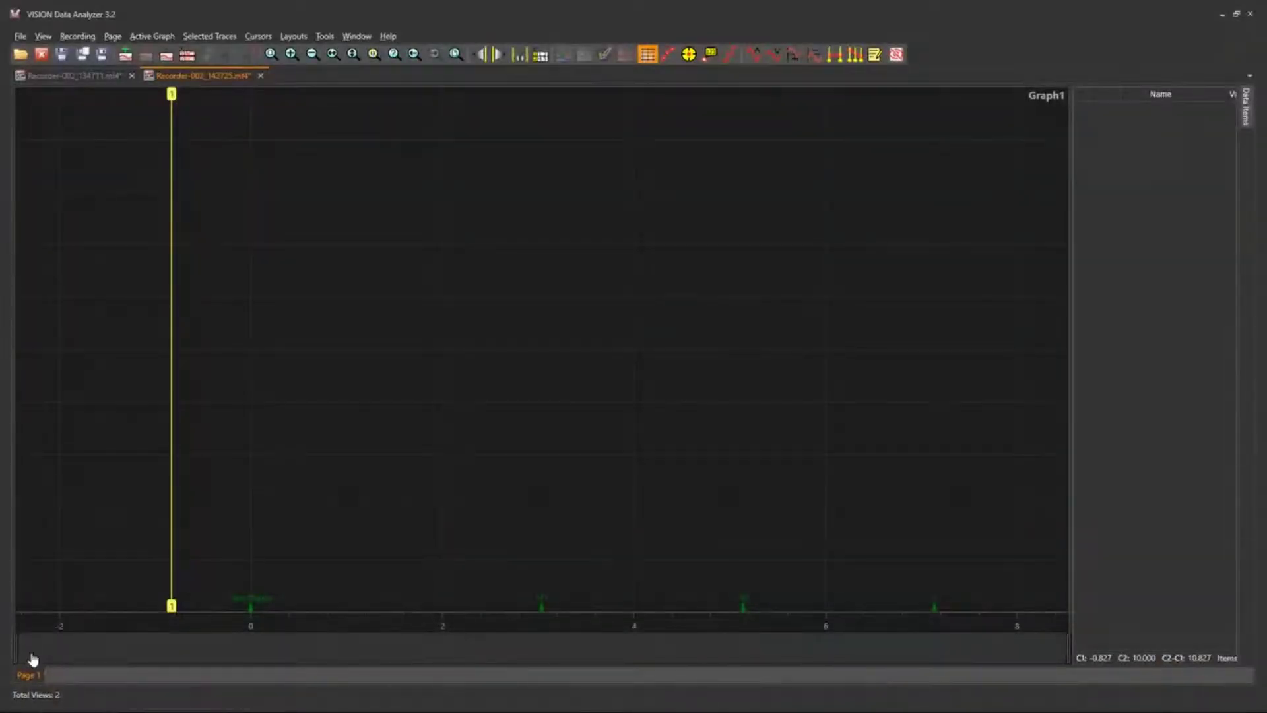
pyautogui.moveTo(16, 643); pyautogui.dragTo(265, 645)
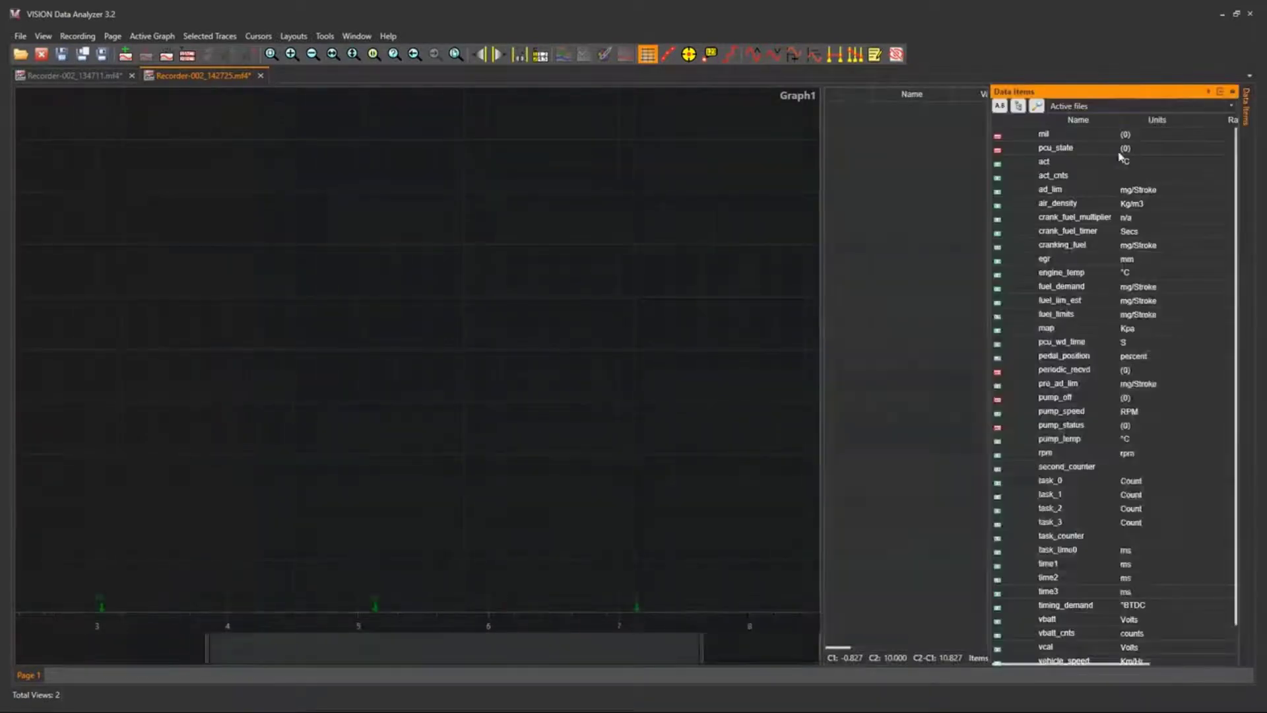
# Plot the data items act, map, rpm and vbatt together on Graph1.
pyautogui.click(1064, 164)
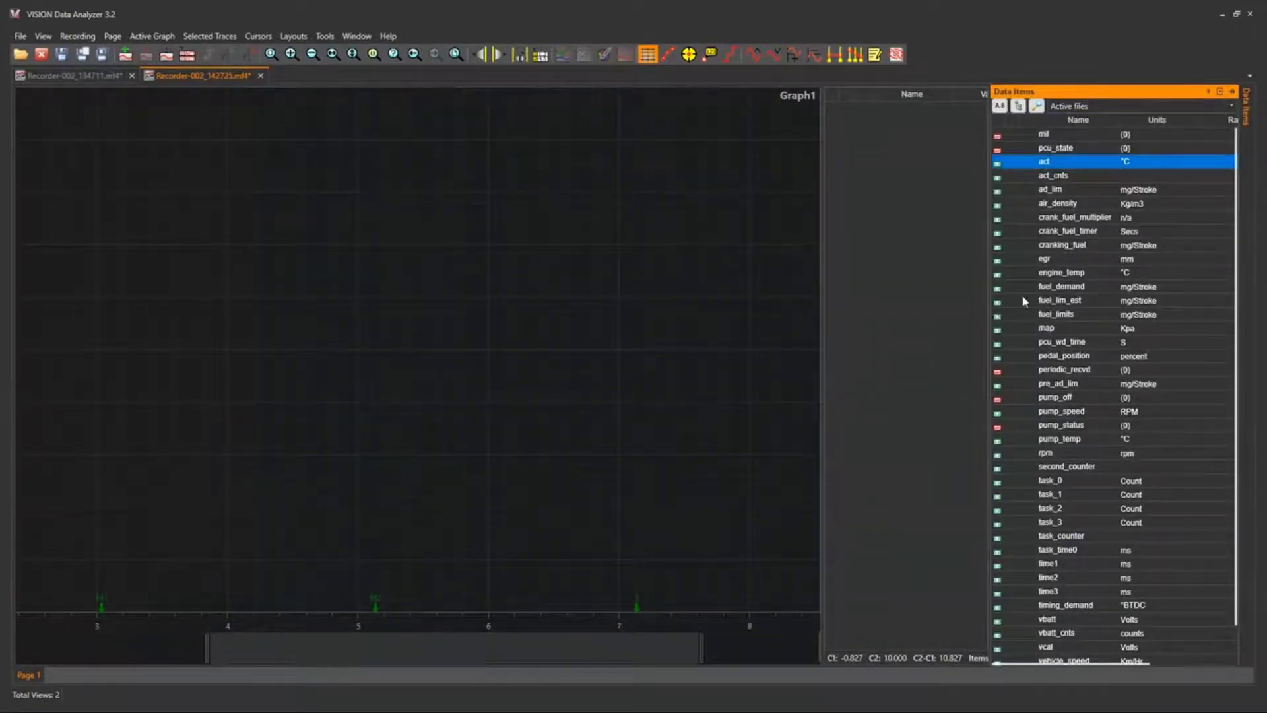
pyautogui.keyDown('ctrl'); pyautogui.click(1049, 329); pyautogui.keyUp('ctrl')
pyautogui.keyDown('ctrl'); pyautogui.click(1064, 454); pyautogui.keyUp('ctrl')
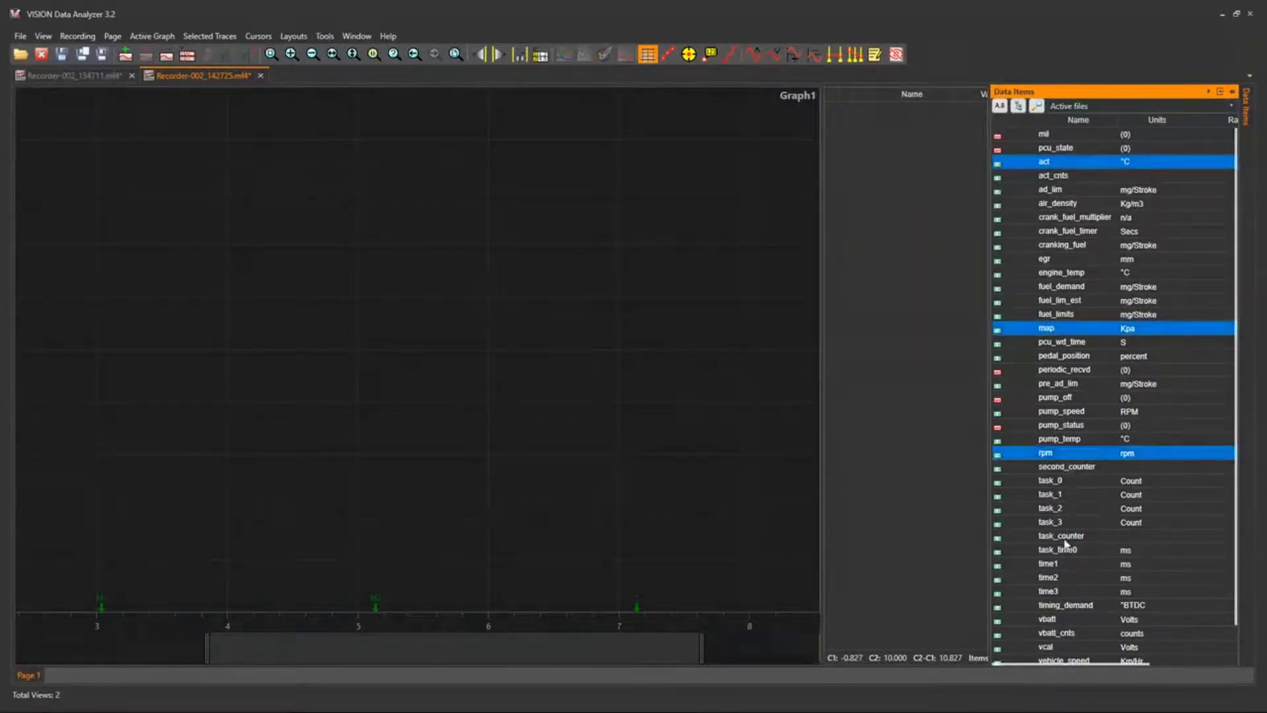
pyautogui.keyDown('ctrl'); pyautogui.click(1063, 621); pyautogui.keyUp('ctrl')
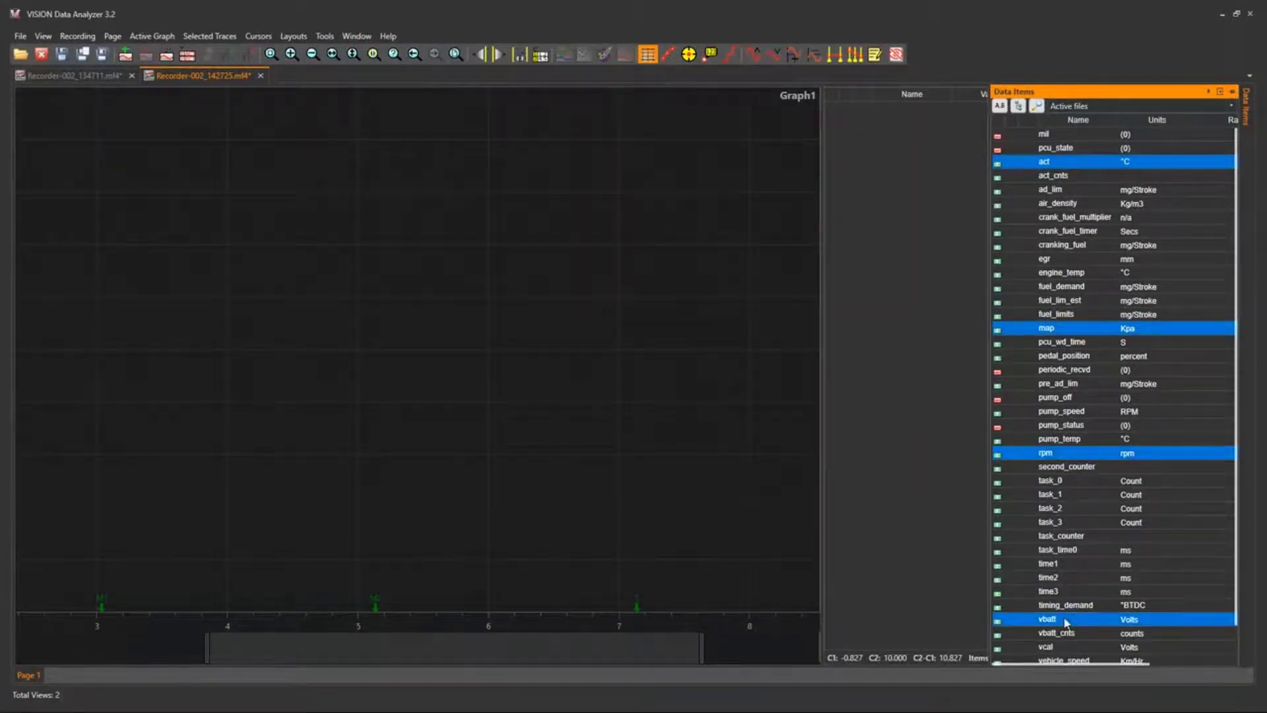
pyautogui.moveTo(885, 532); pyautogui.dragTo(886, 533)
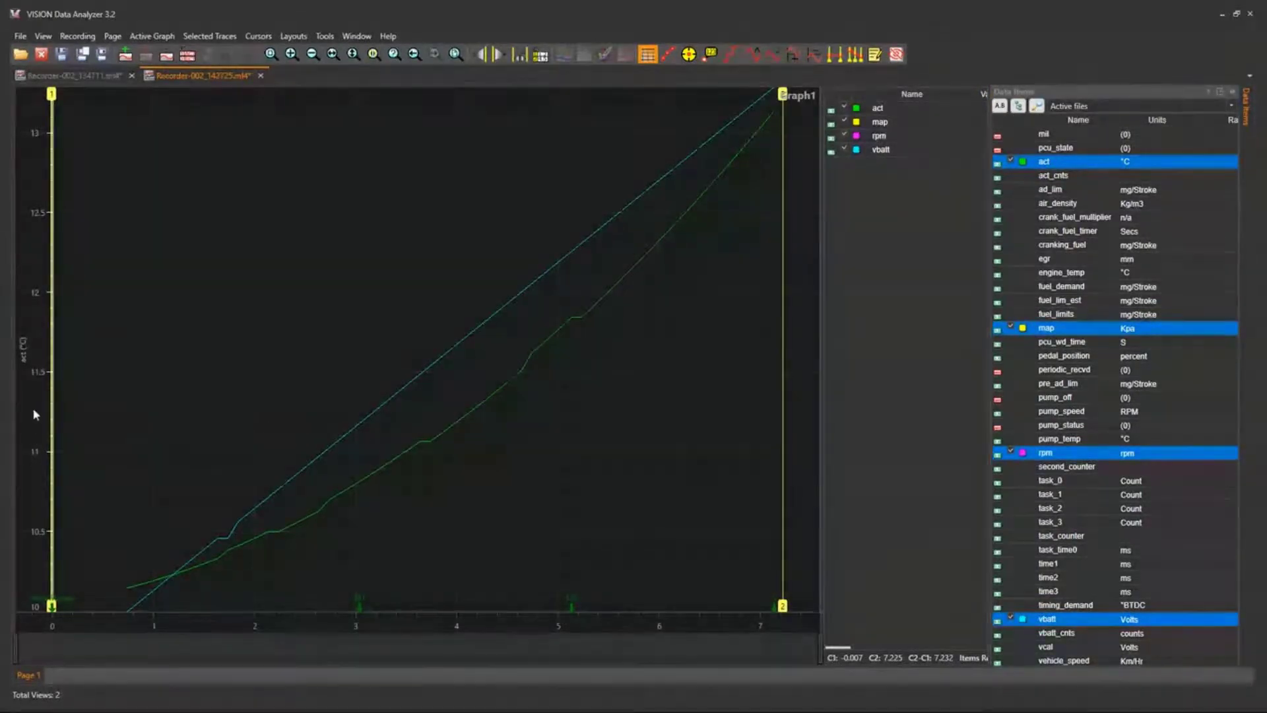
# Add the data items egr and mil to the trace overview below Graph1.
pyautogui.scroll(-4, 36, 414)
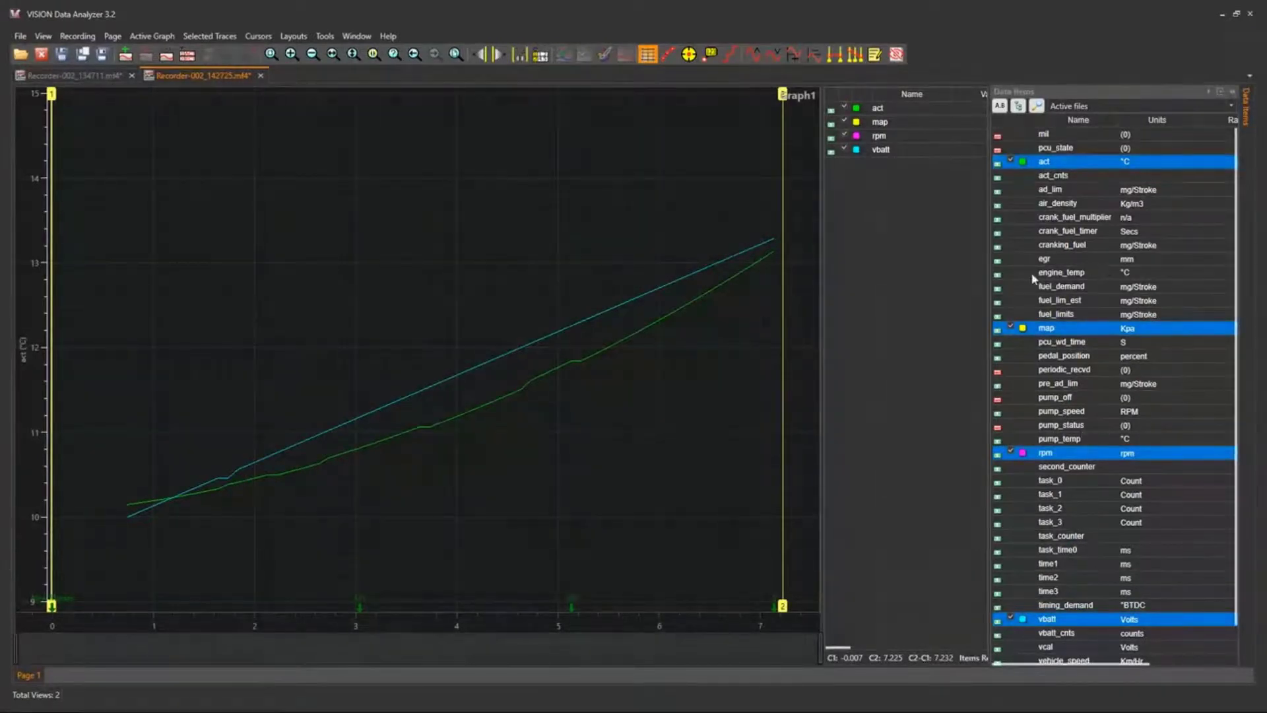
pyautogui.moveTo(1051, 262)
pyautogui.mouseDown()
pyautogui.moveTo(1004, 277)
pyautogui.moveTo(509, 687)
pyautogui.moveTo(416, 673)
pyautogui.moveTo(412, 658)
pyautogui.mouseUp()
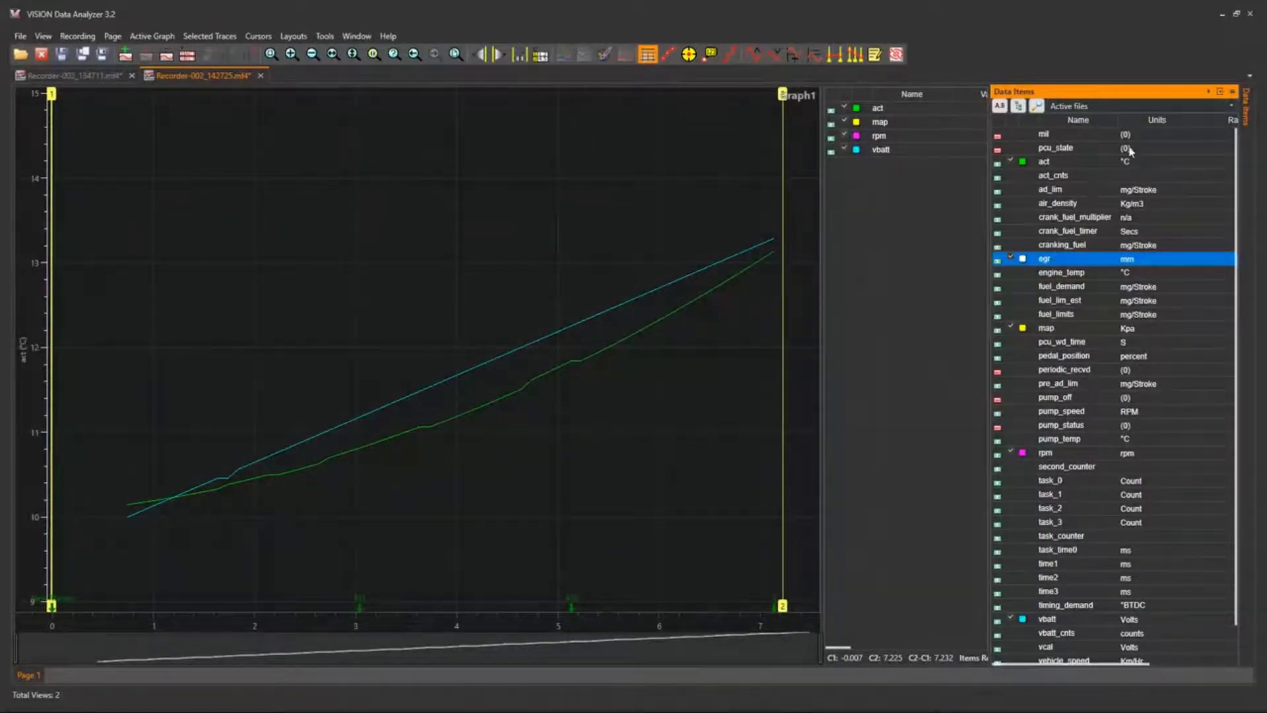
pyautogui.moveTo(1059, 136)
pyautogui.mouseDown()
pyautogui.moveTo(648, 482)
pyautogui.moveTo(341, 682)
pyautogui.moveTo(350, 653)
pyautogui.mouseUp()
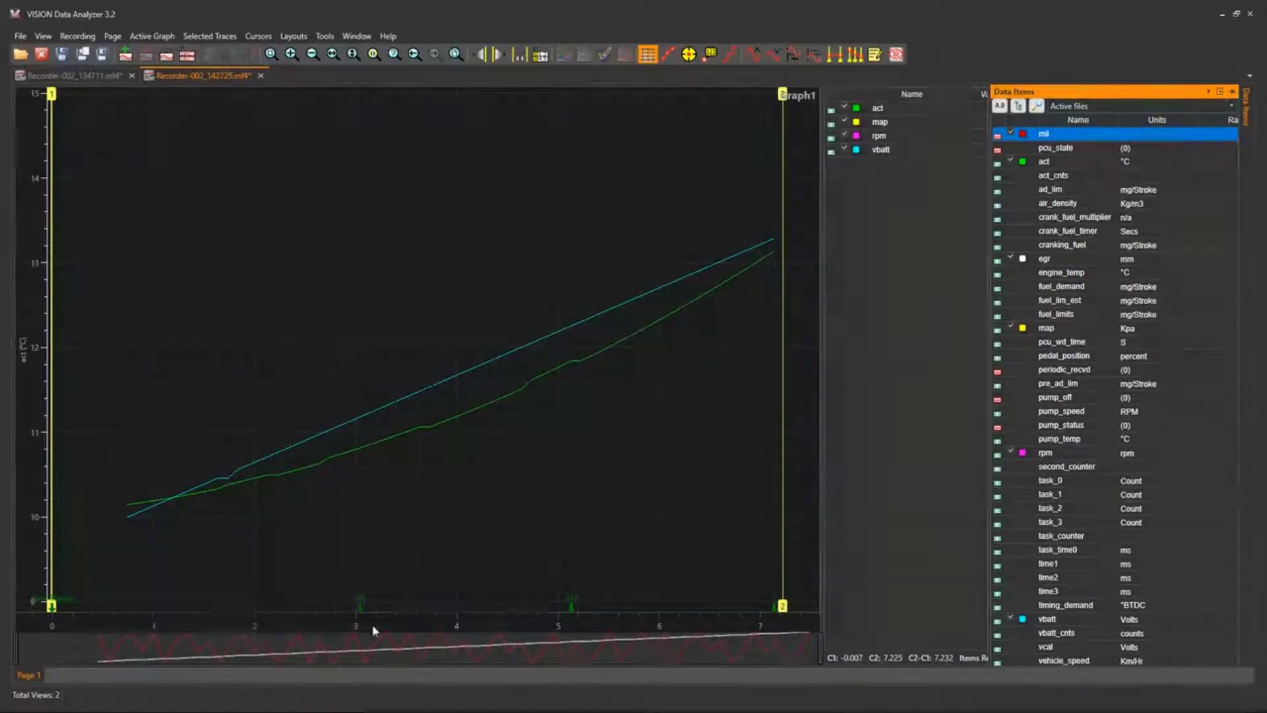
# Zoom in on Graph1's time axis and adjust the trace overview window to show about 1.5 to 5.
pyautogui.scroll(3, 389, 612)
pyautogui.scroll(4, 394, 616)
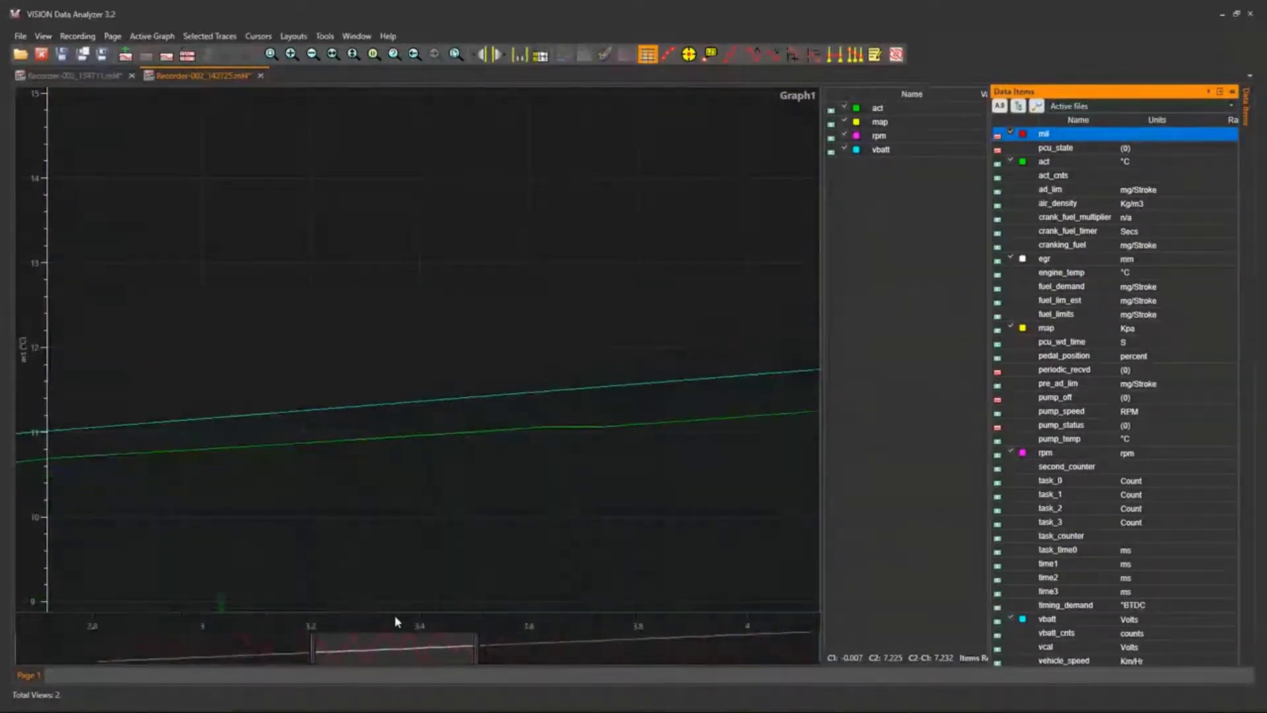
pyautogui.moveTo(368, 649); pyautogui.dragTo(184, 648)
pyautogui.moveTo(486, 662); pyautogui.dragTo(170, 637)
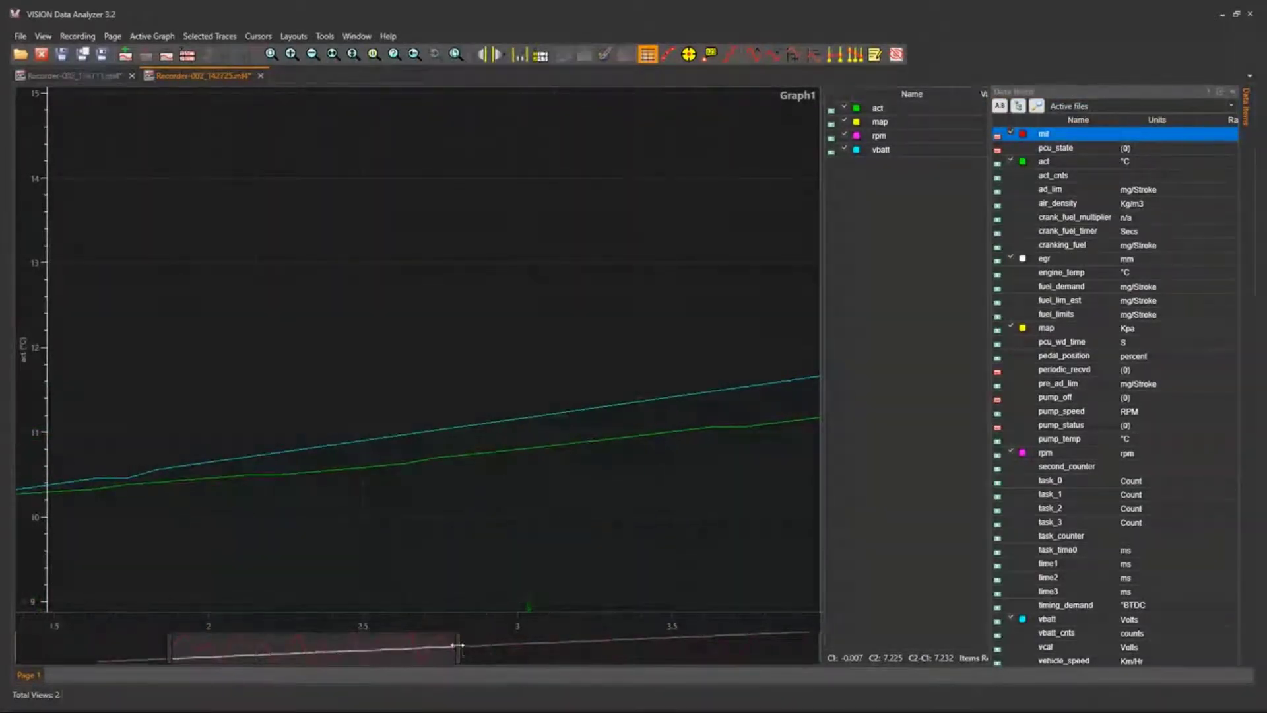
pyautogui.moveTo(457, 650); pyautogui.dragTo(579, 650)
# Place cursor 1 at about 2.695 and cursor 2 at about 3.613, and slightly widen the trace overview window.
pyautogui.click(302, 581)
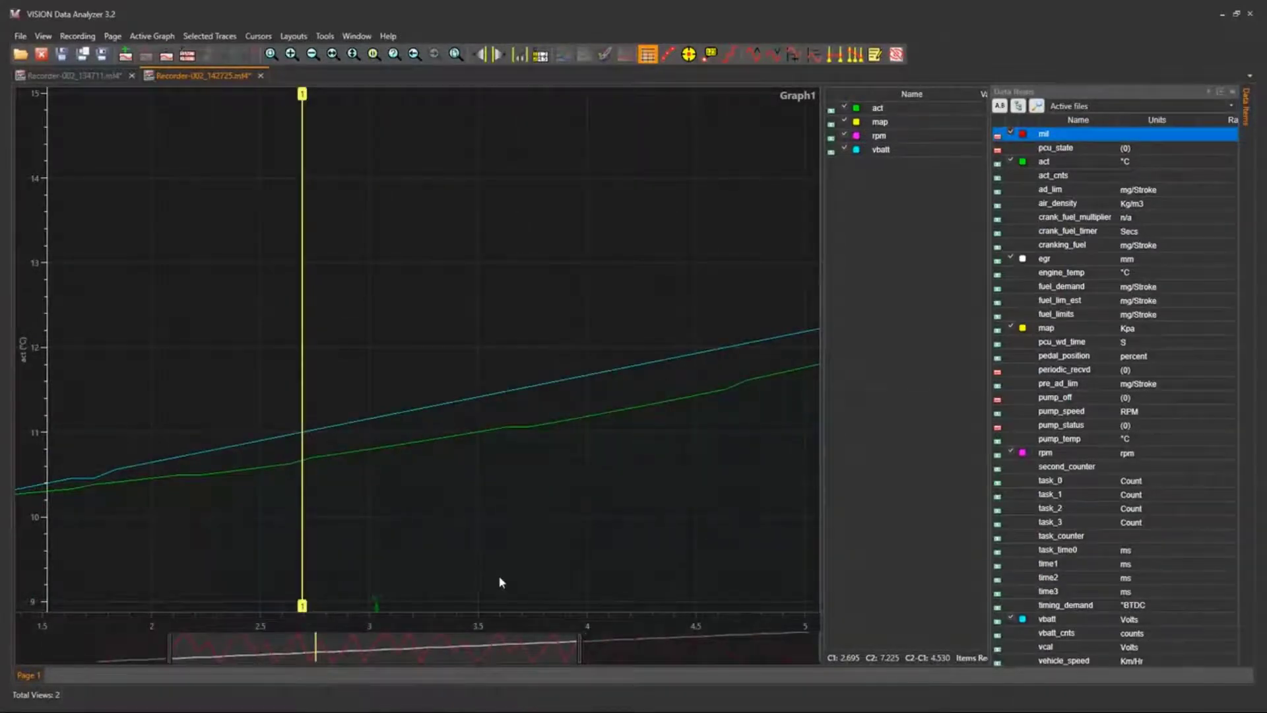
pyautogui.rightClick(503, 582)
pyautogui.moveTo(529, 657); pyautogui.dragTo(589, 650)
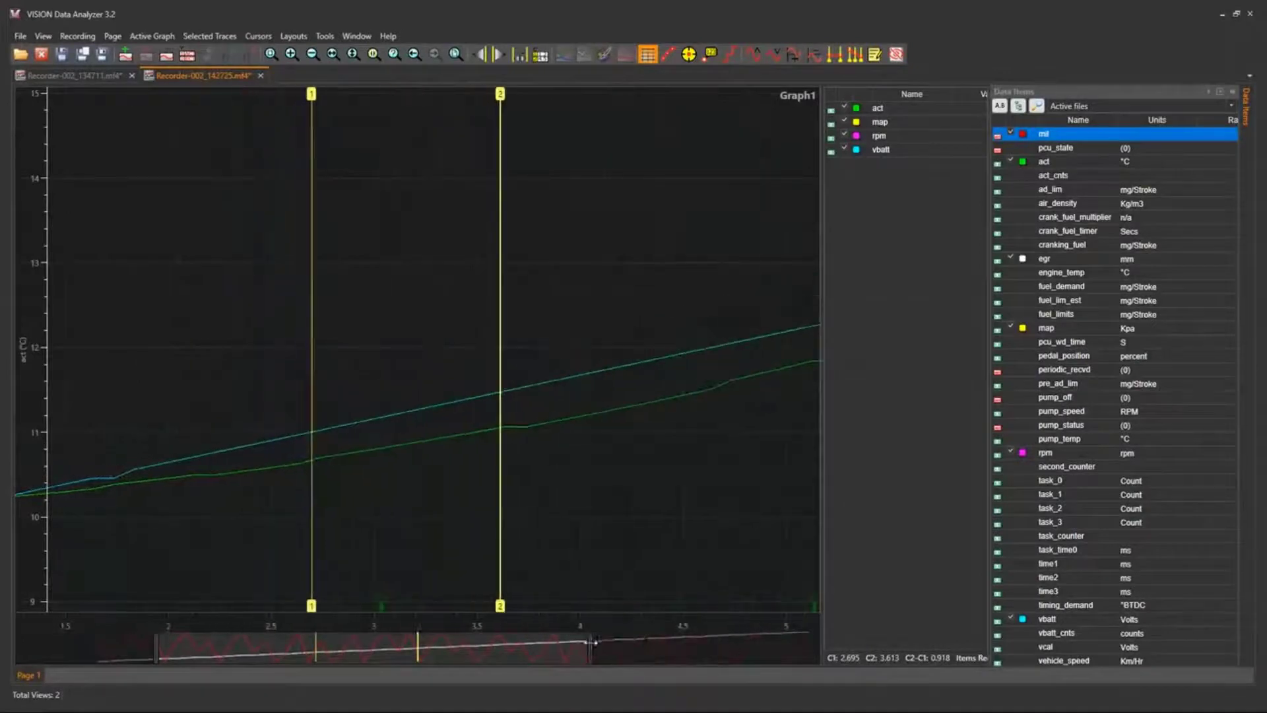
# Open the column options for the Name column in Graph1's trace list.
pyautogui.rightClick(912, 96)
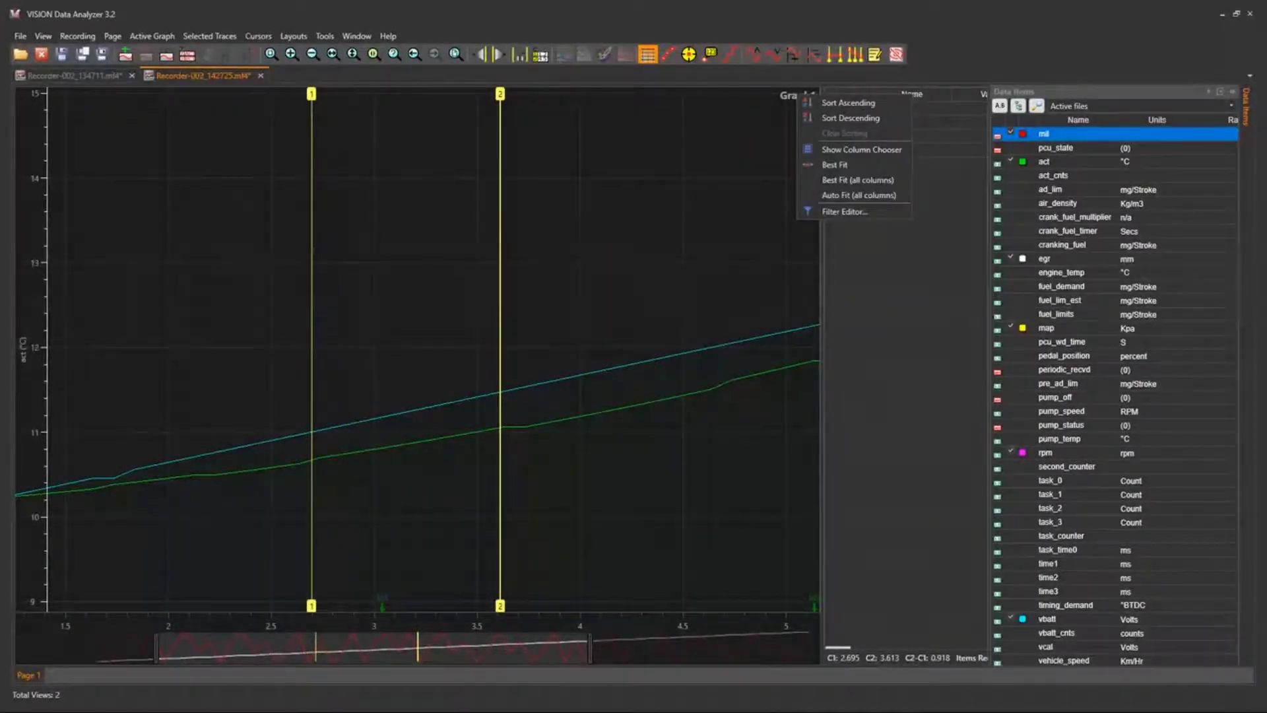
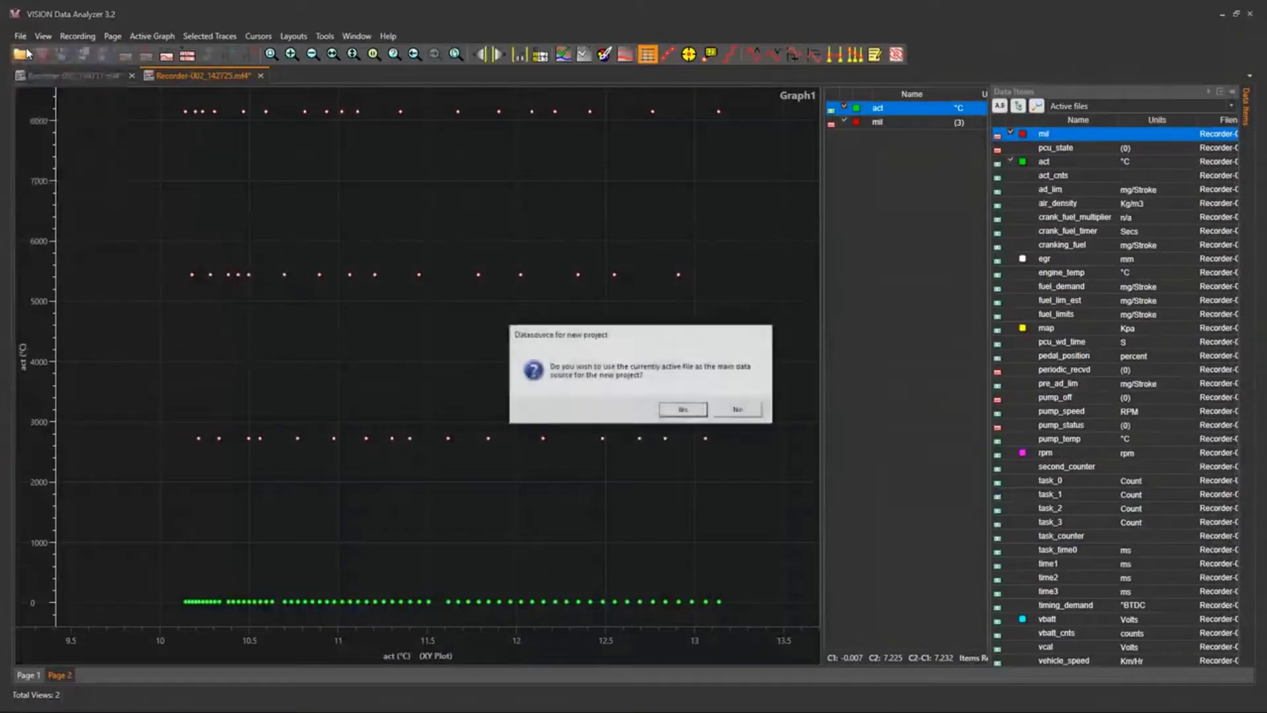
# Create a project without the active file as main data source and save it as Test in Desktop > Training > VISION Demo > PCM.
pyautogui.click(737, 411)
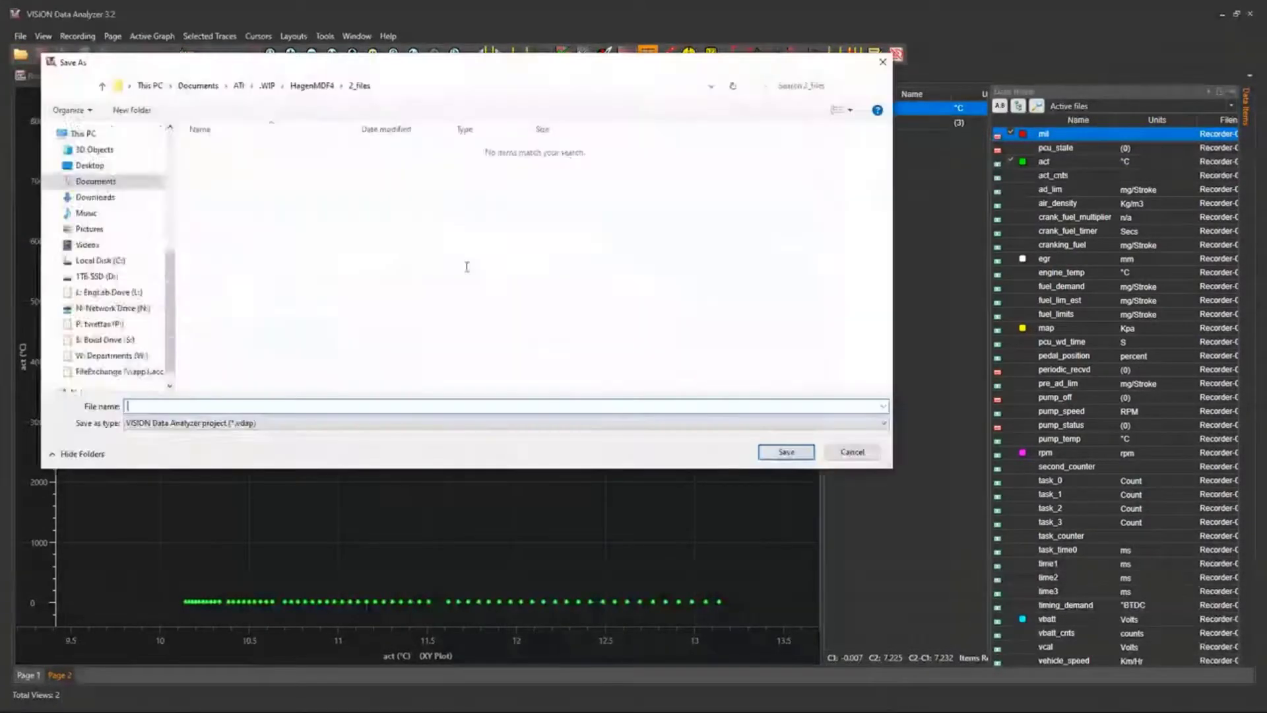
pyautogui.moveTo(520, 52); pyautogui.dragTo(646, 130)
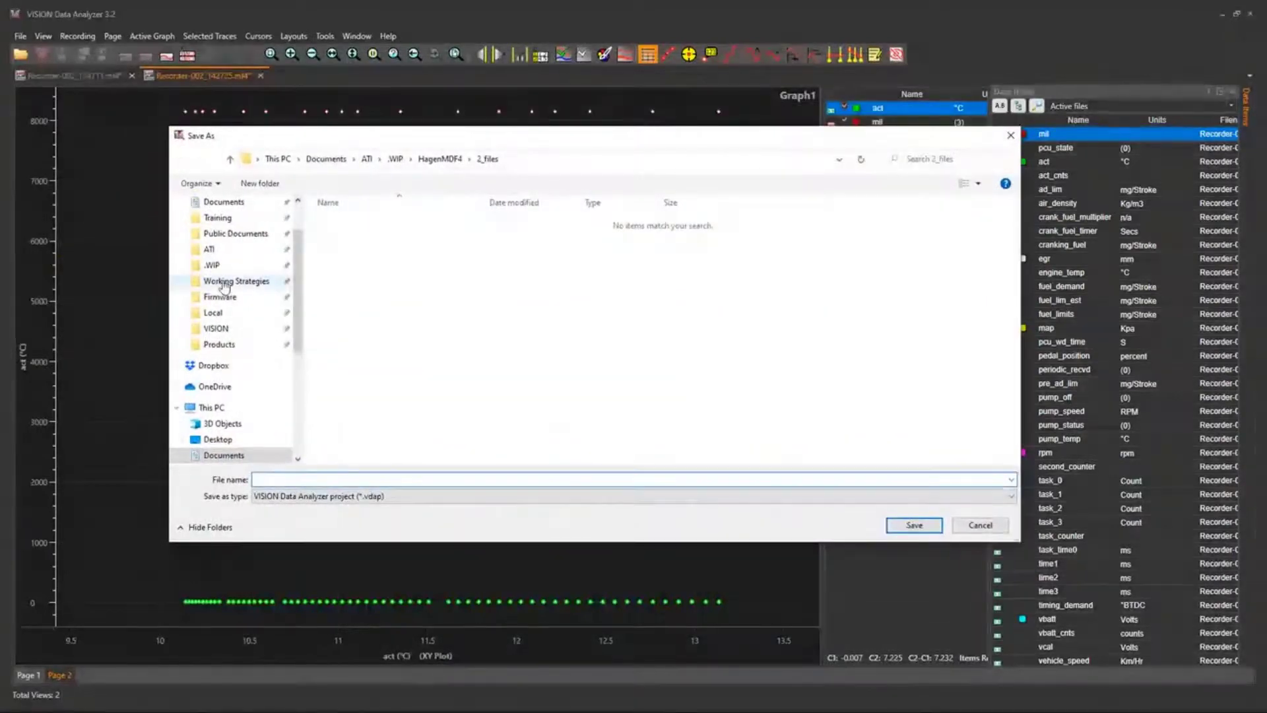
pyautogui.click(231, 435)
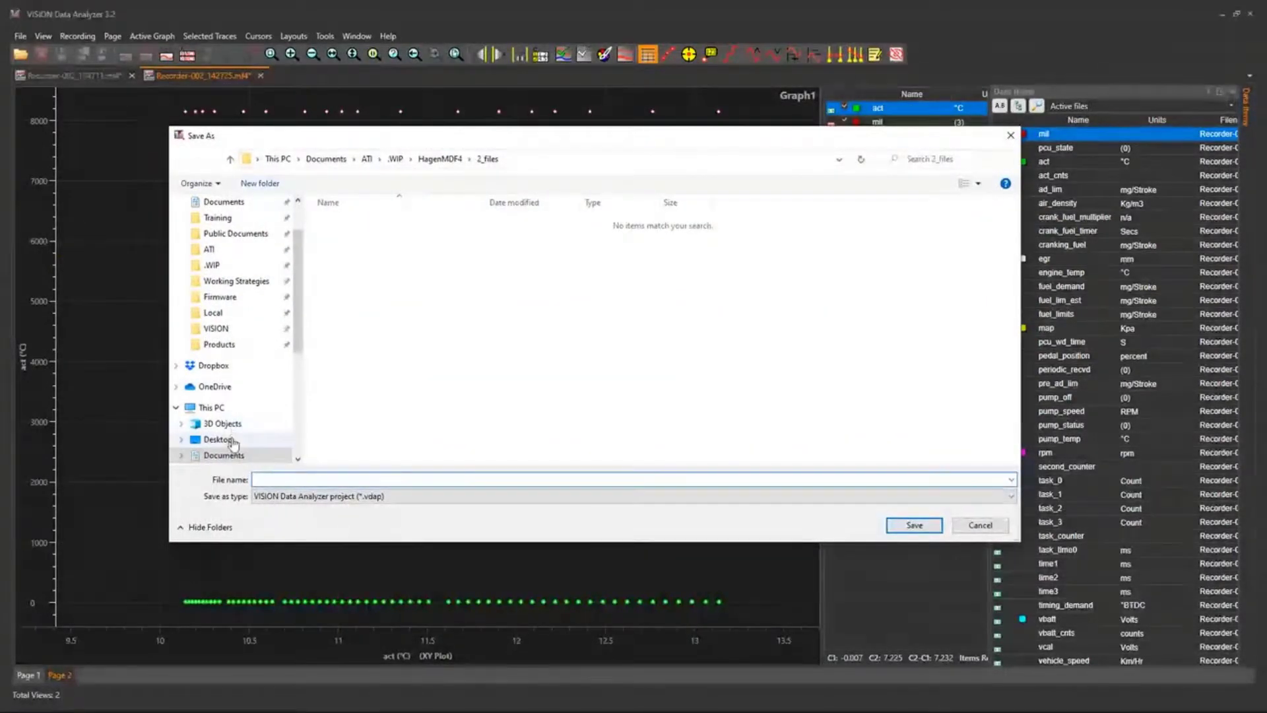
pyautogui.doubleClick(416, 237)
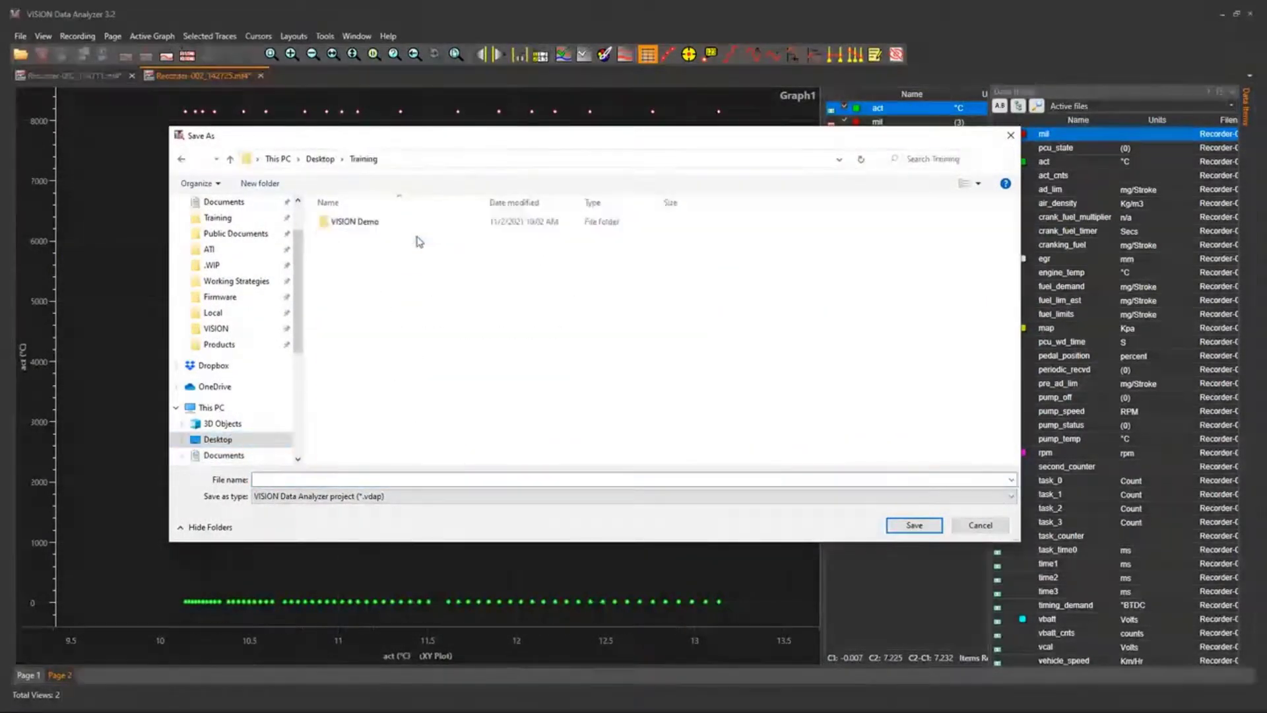
pyautogui.doubleClick(409, 223)
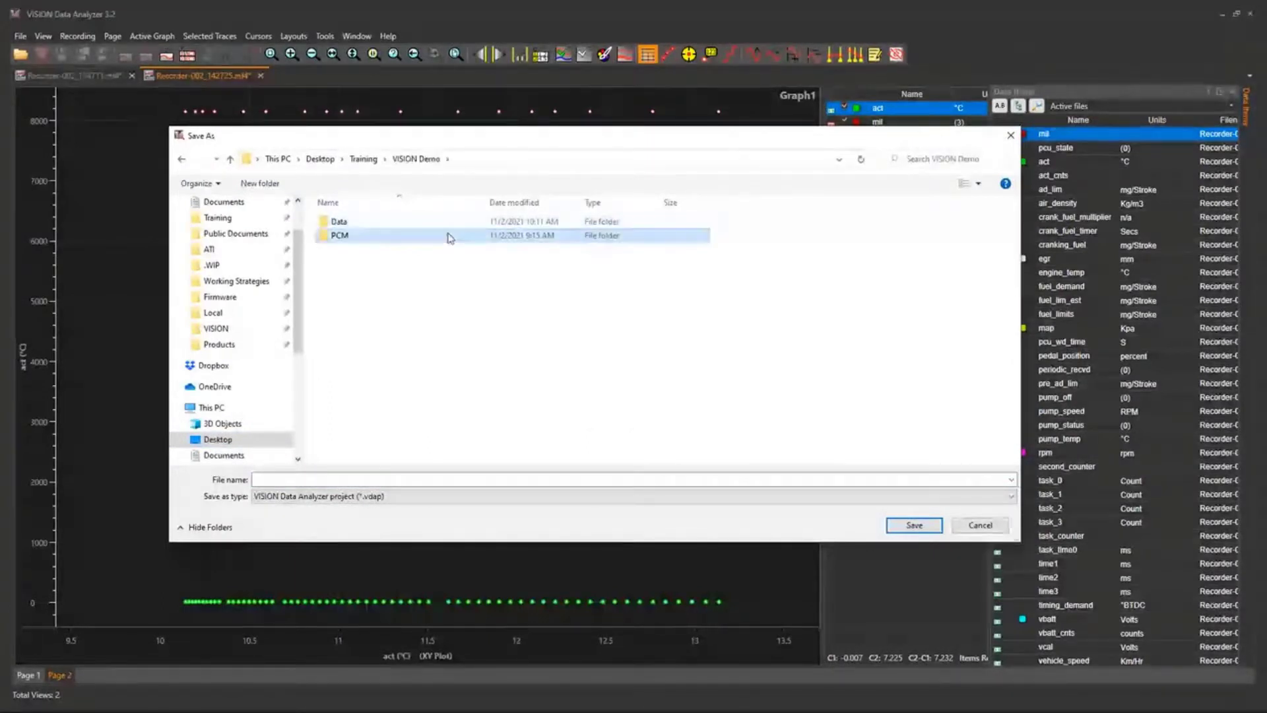
pyautogui.doubleClick(447, 236)
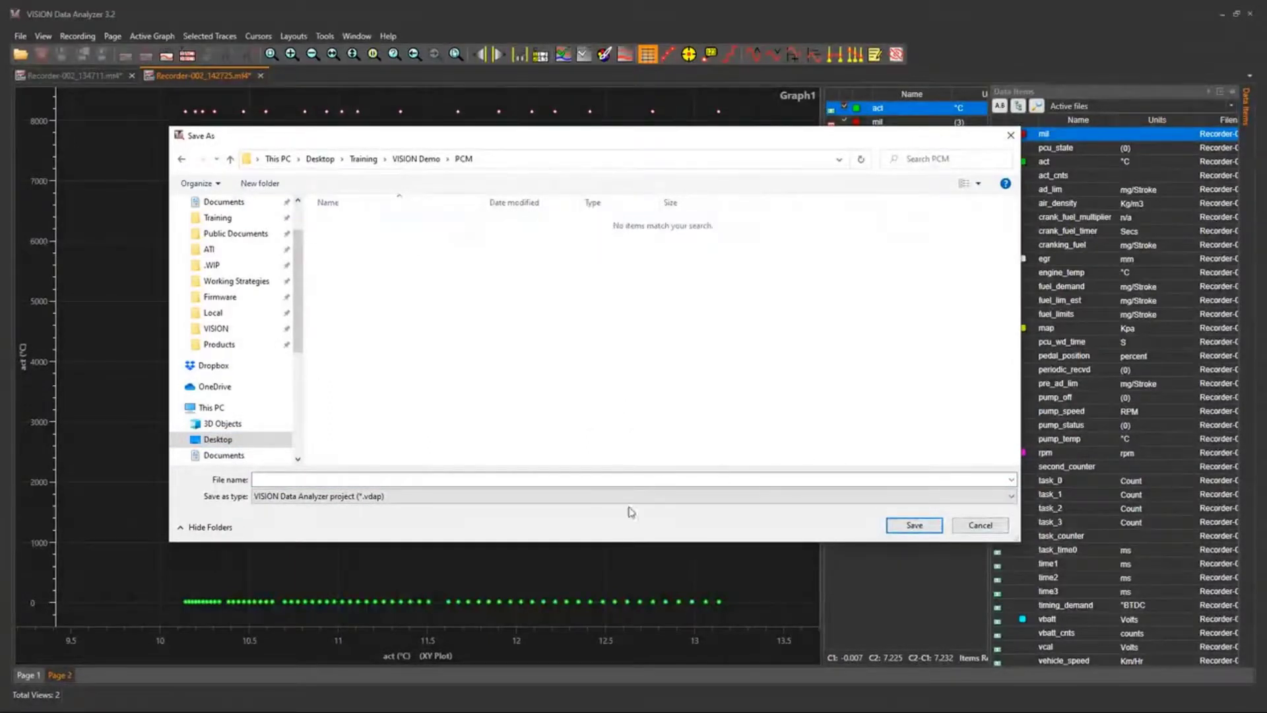
pyautogui.click(565, 479)
pyautogui.write('Test')
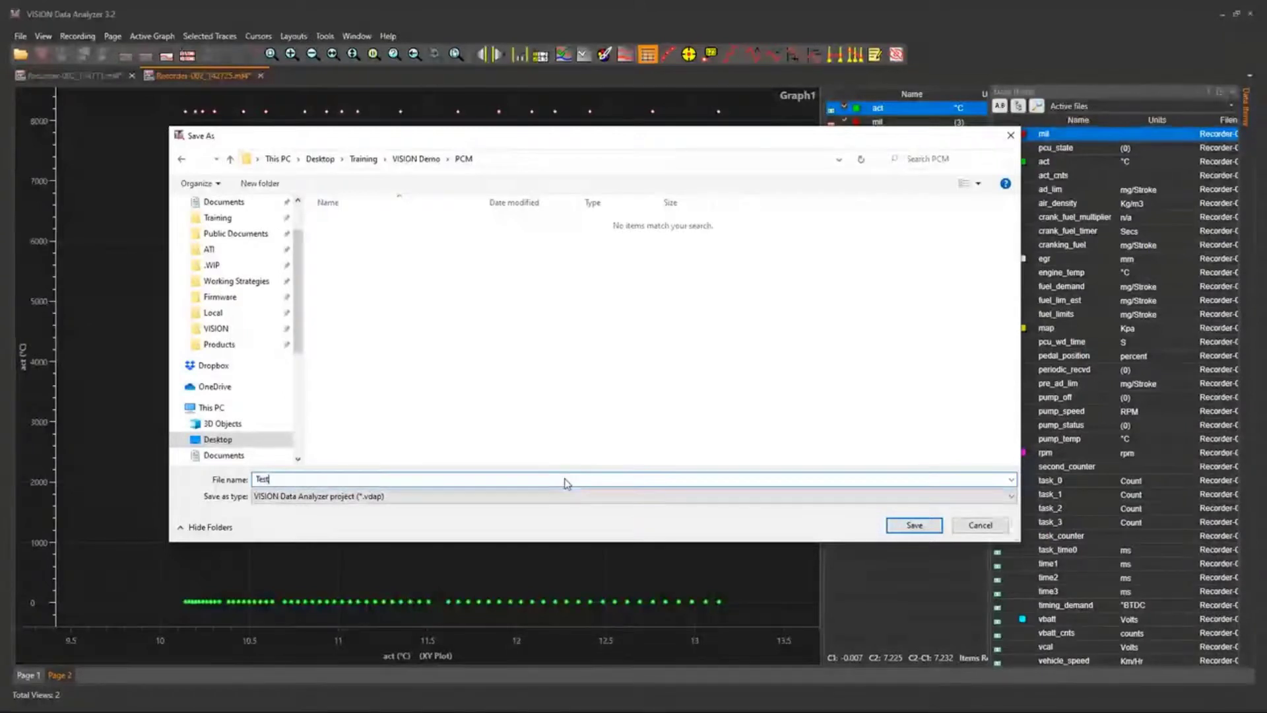
pyautogui.press('Return')
# Choose Digital Trace View.rec from Desktop > Training > VISION Demo as the new project's data source.
pyautogui.hotkey('ctrl', 'o')
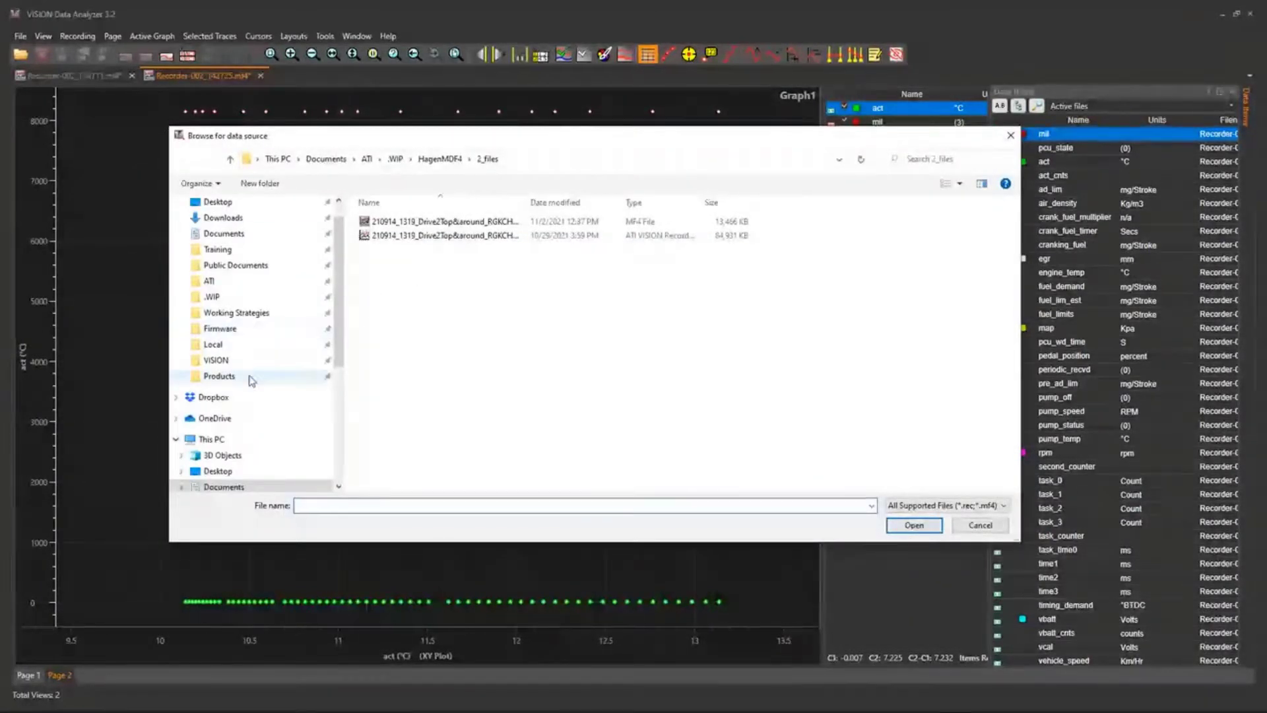
pyautogui.click(241, 220)
pyautogui.click(218, 201)
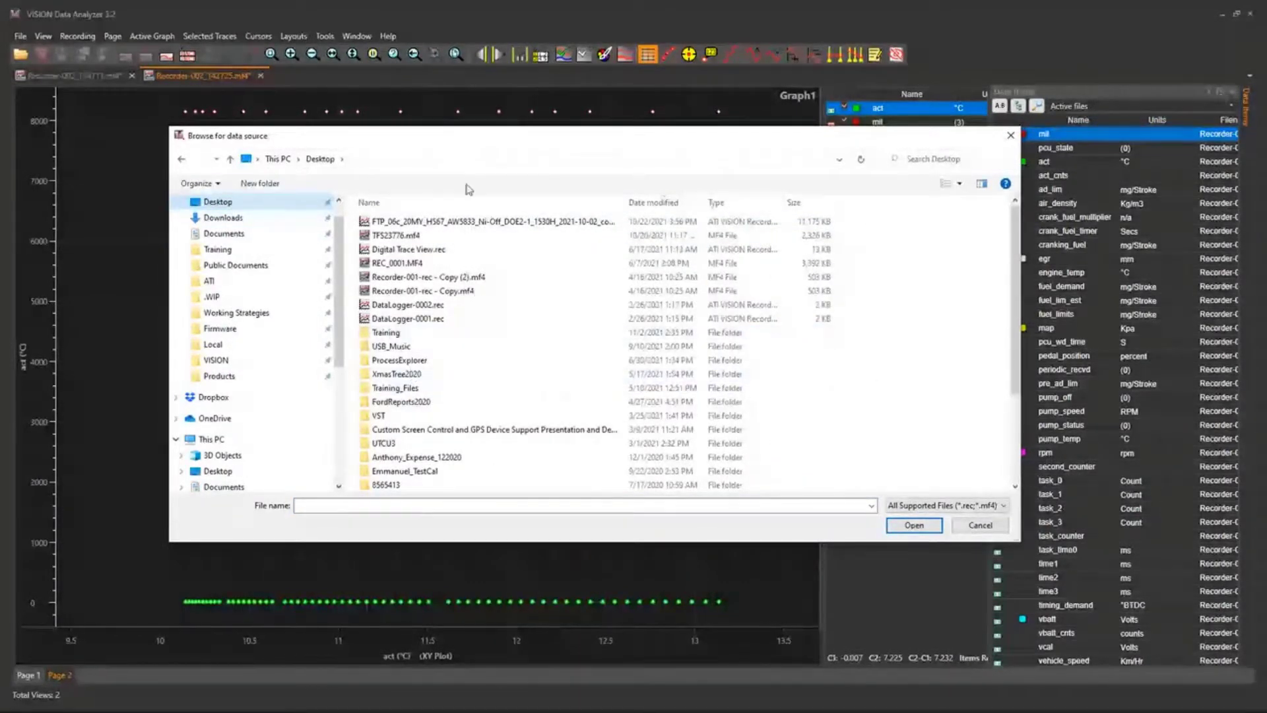
pyautogui.doubleClick(396, 333)
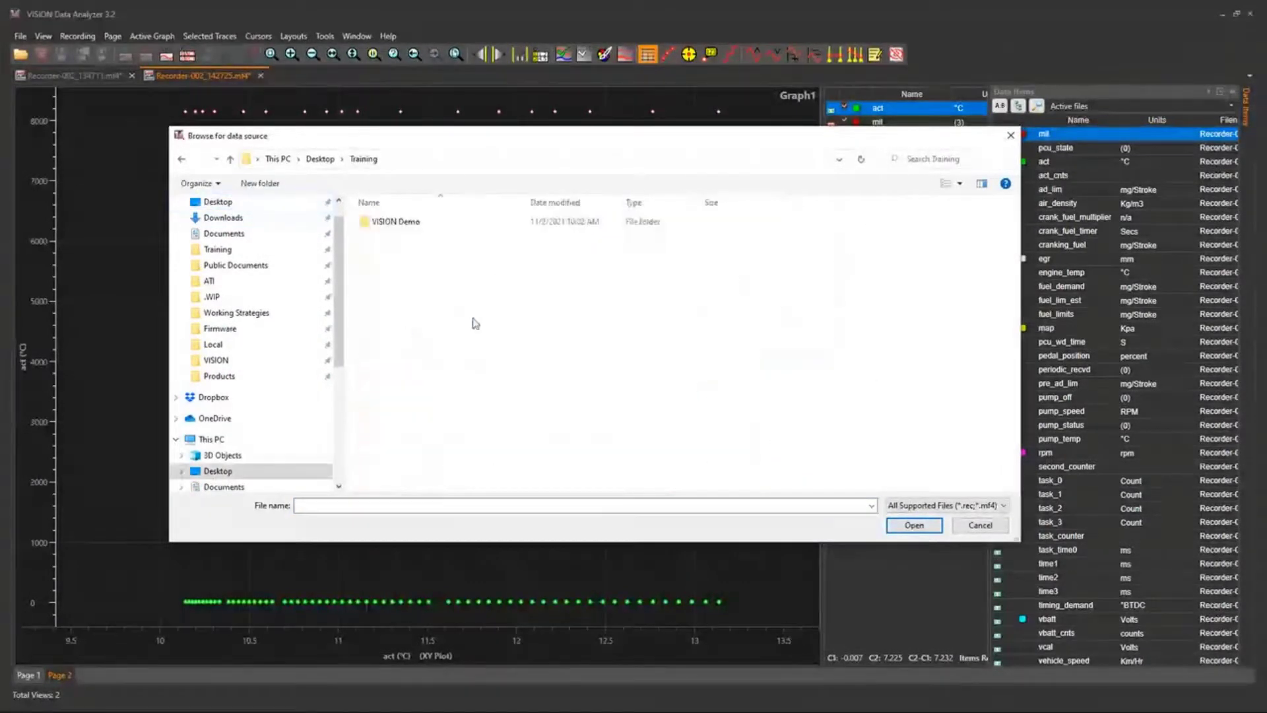
pyautogui.doubleClick(472, 221)
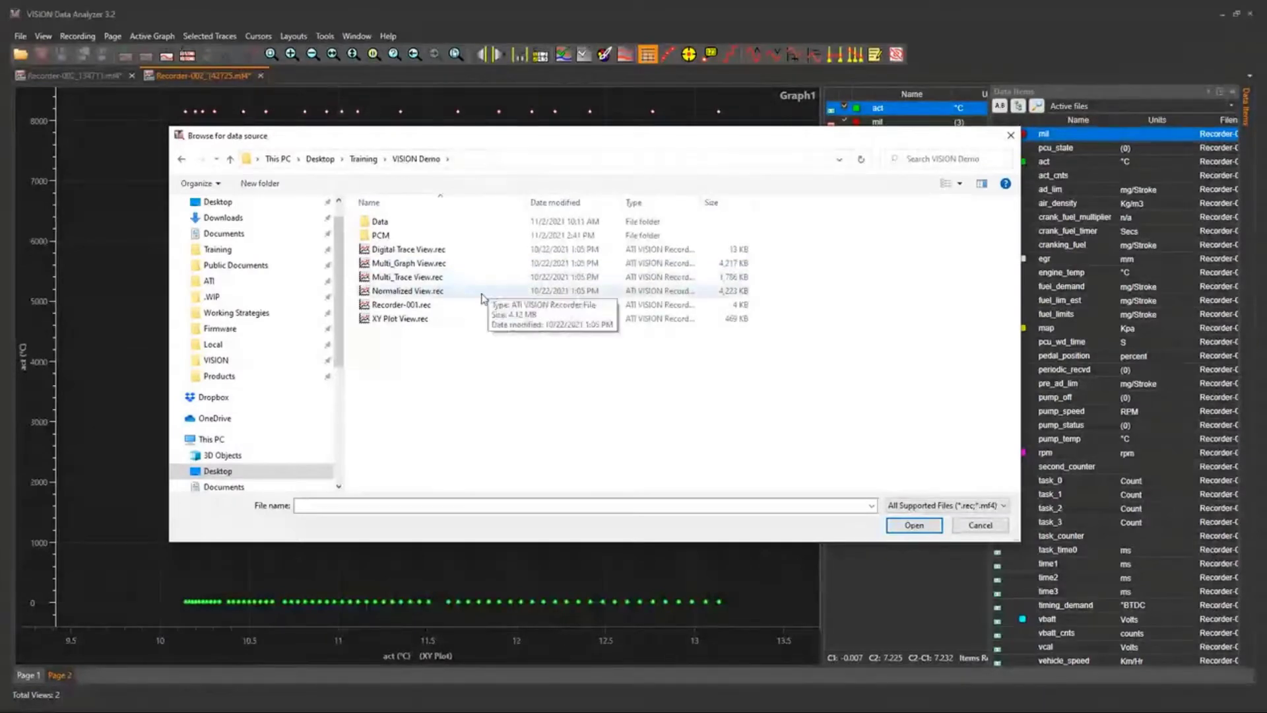
pyautogui.doubleClick(436, 251)
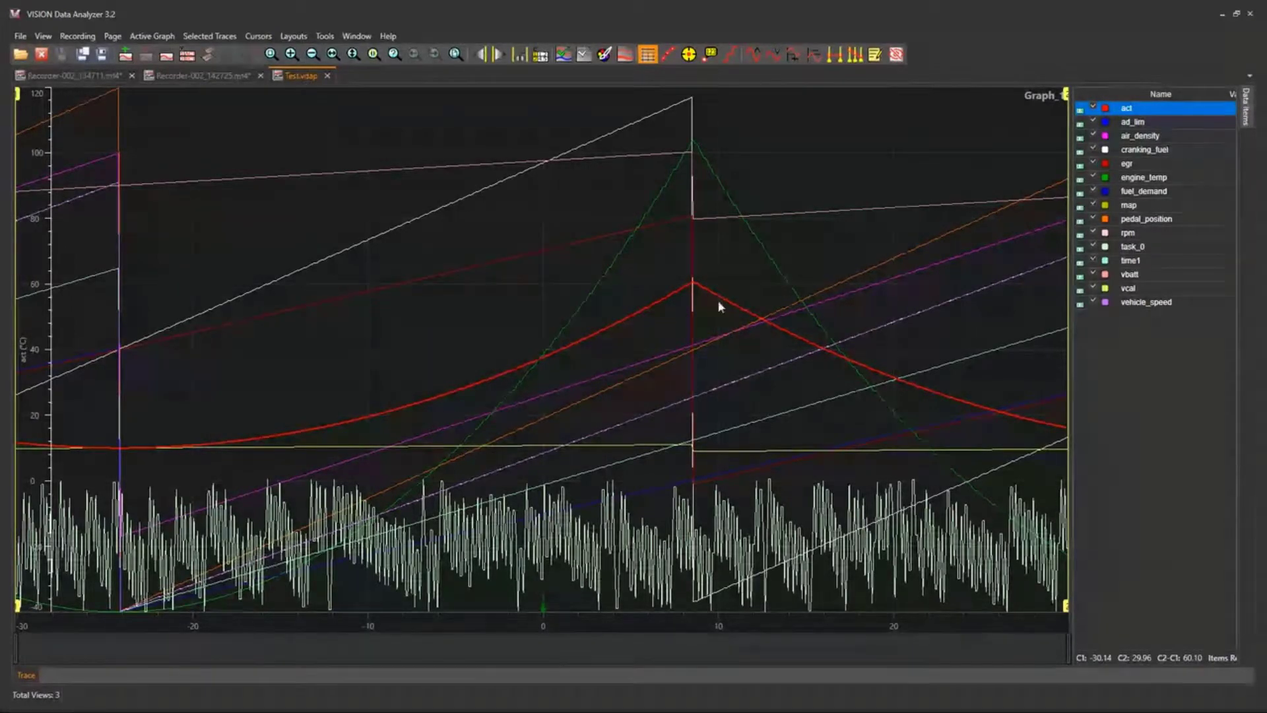
pyautogui.click(94, 39)
pyautogui.click(99, 53)
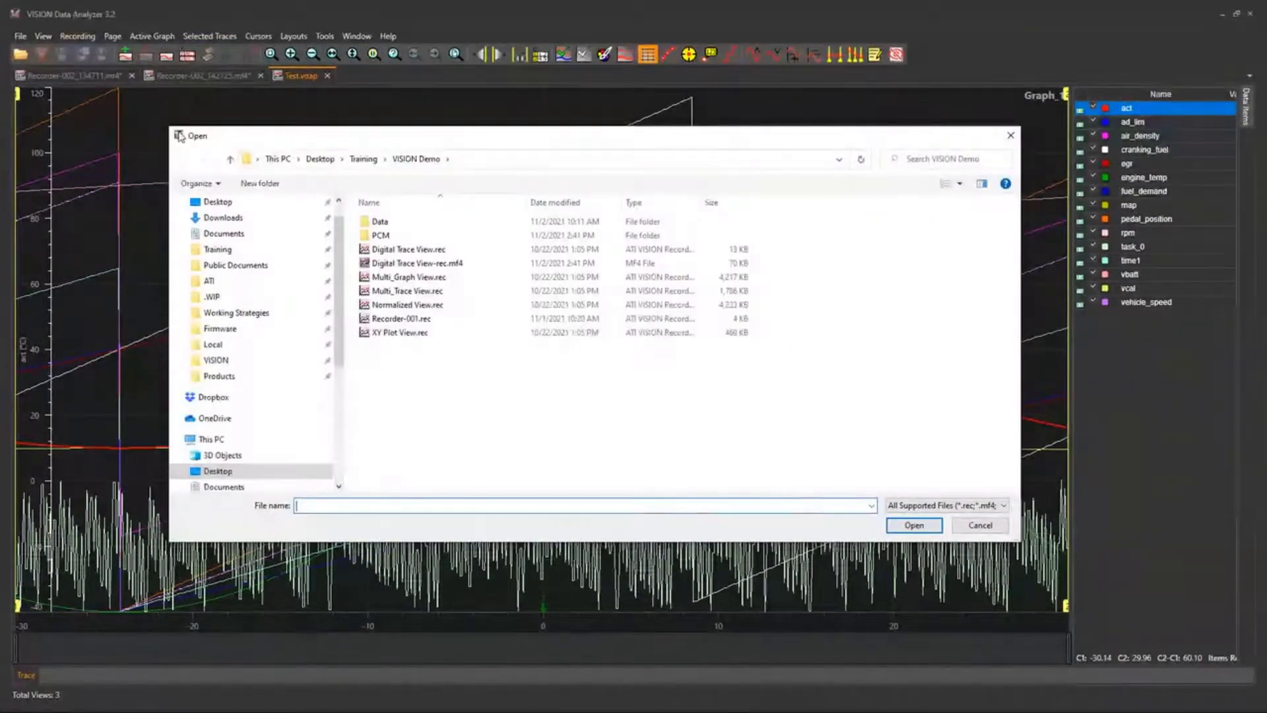
pyautogui.click(980, 525)
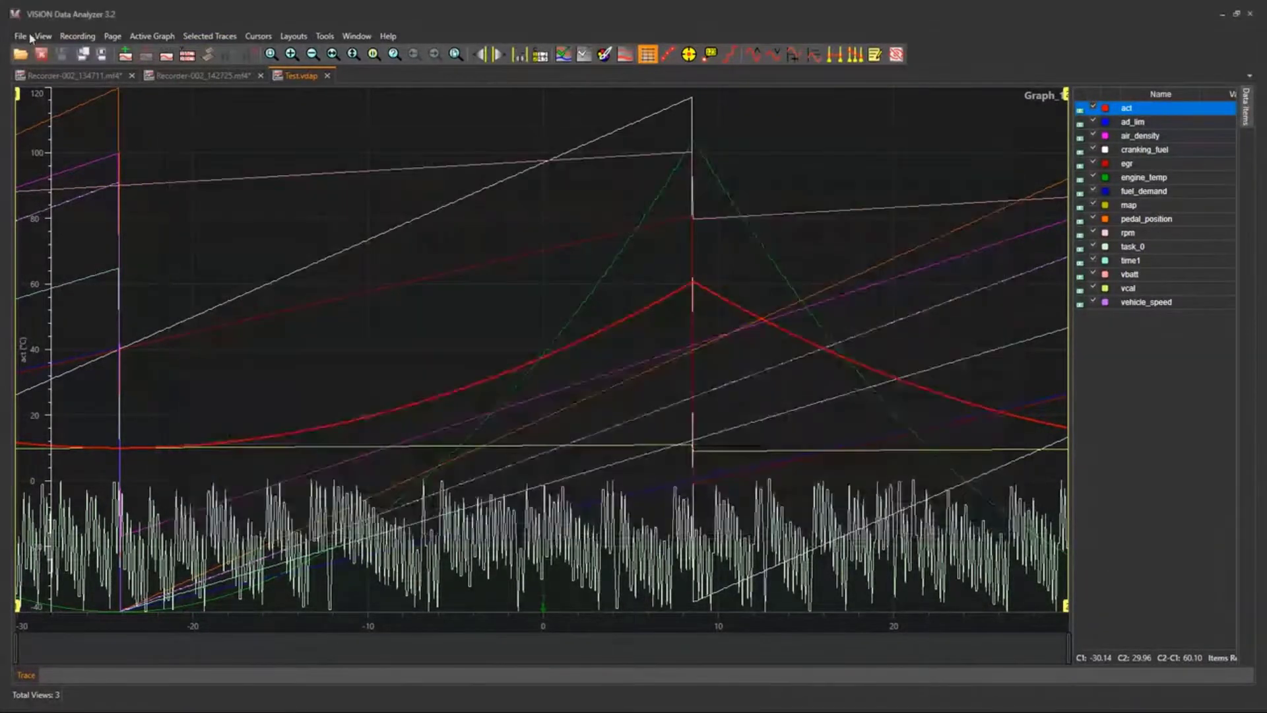
# Duplicate Digital Trace View-rec.mf4 in the VISION Demo folder and add the copy as an overlay file through the Overlay Files Manager.
pyautogui.click(42, 36)
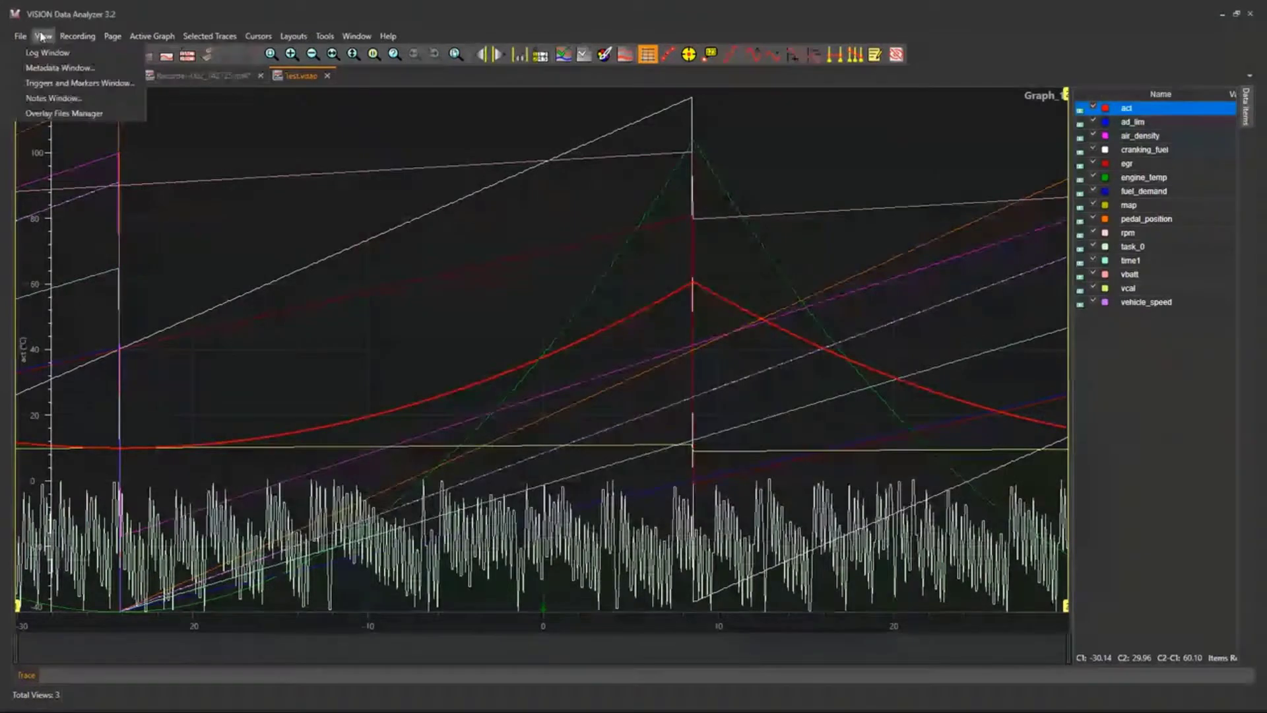
pyautogui.click(77, 114)
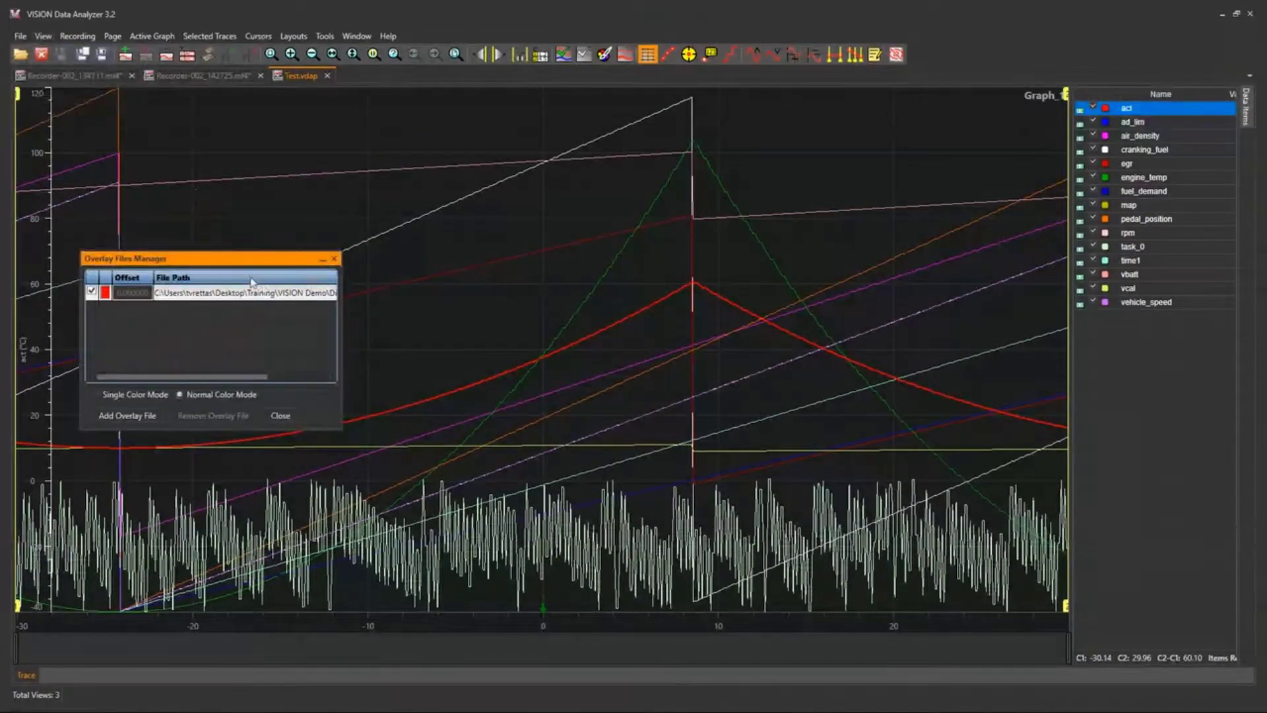
pyautogui.moveTo(247, 258); pyautogui.dragTo(376, 194)
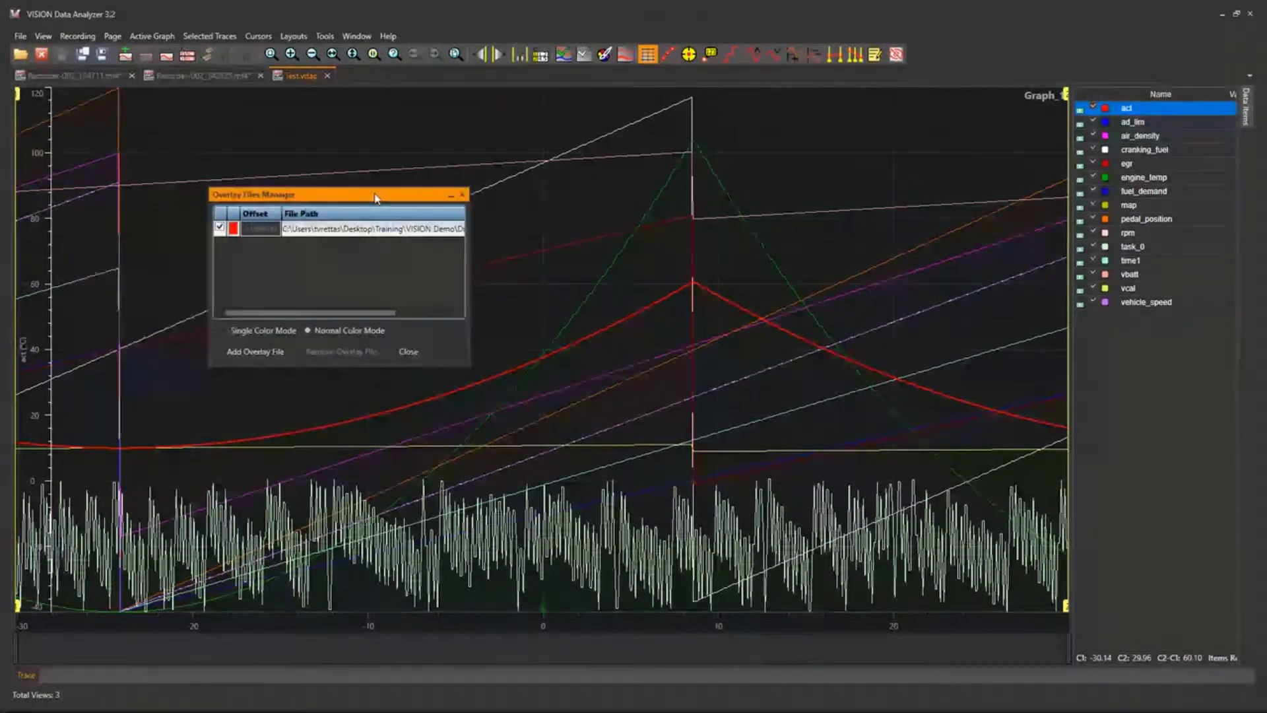
pyautogui.click(253, 351)
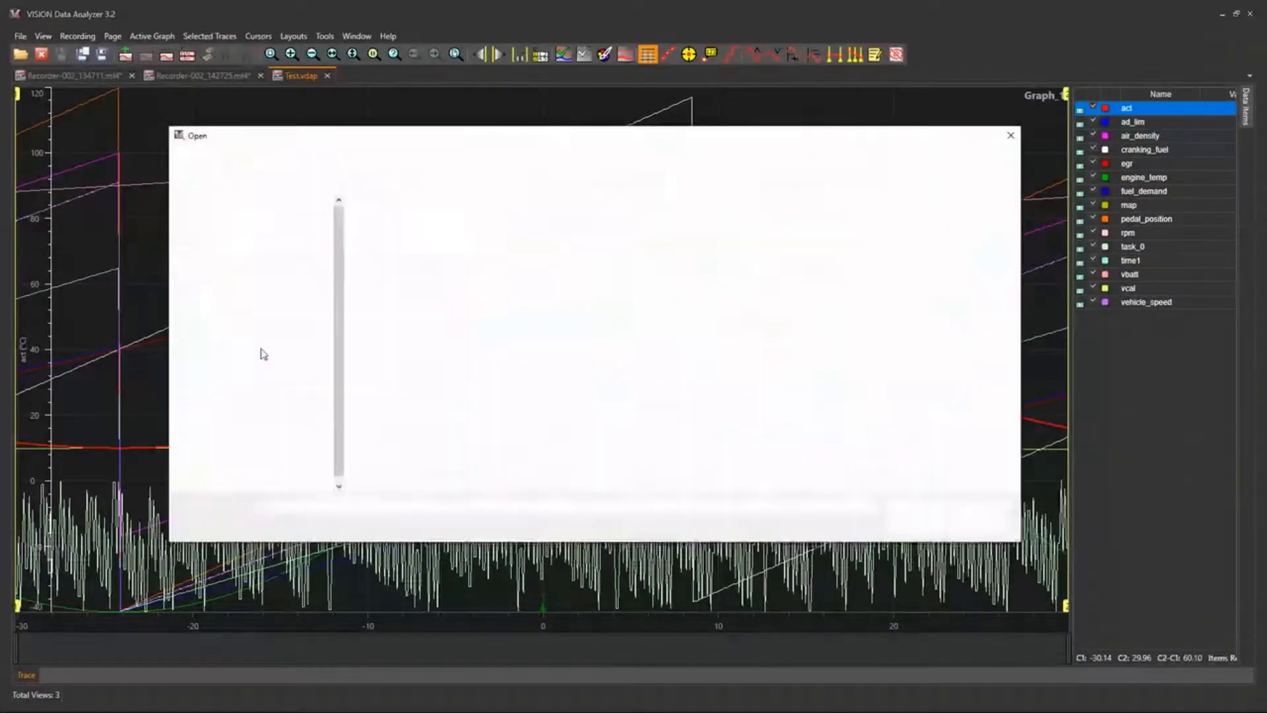
pyautogui.click(426, 265)
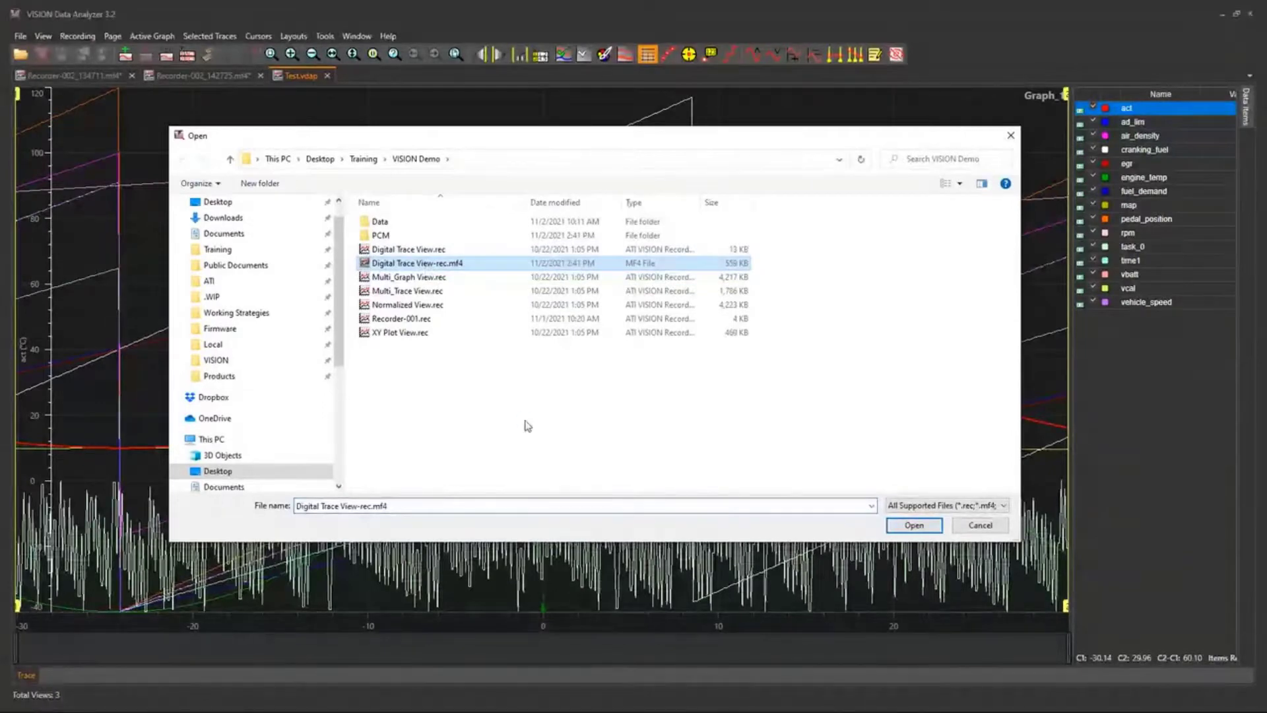
pyautogui.hotkey('ctrl', 'v')
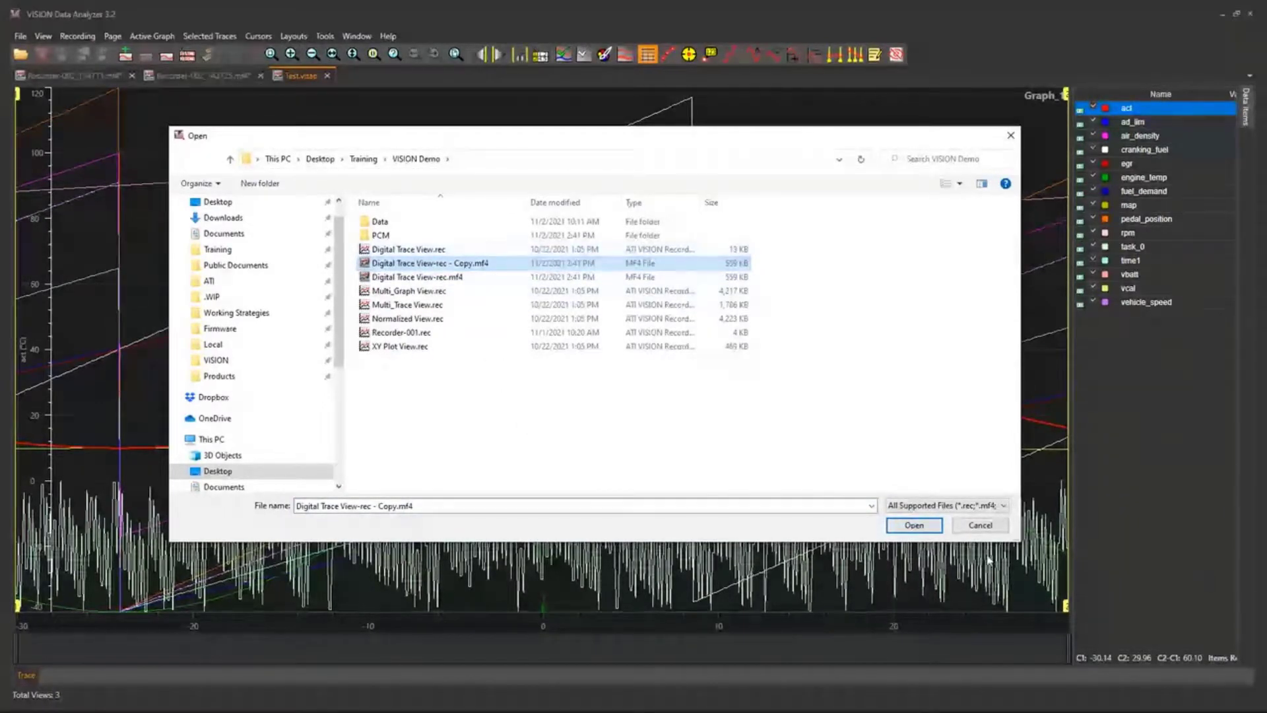
pyautogui.click(914, 525)
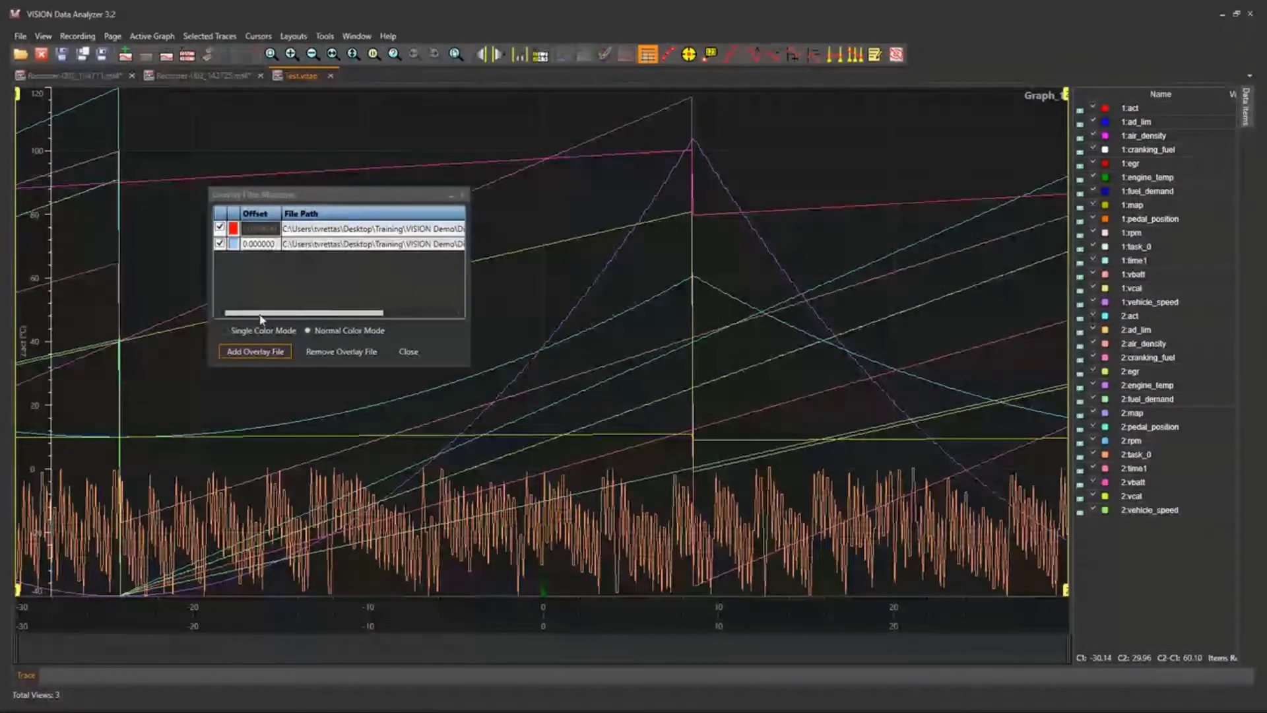
# Display the overlaid files in Single Color Mode and shift the second file's time axis about 1 later relative to the first.
pyautogui.click(255, 334)
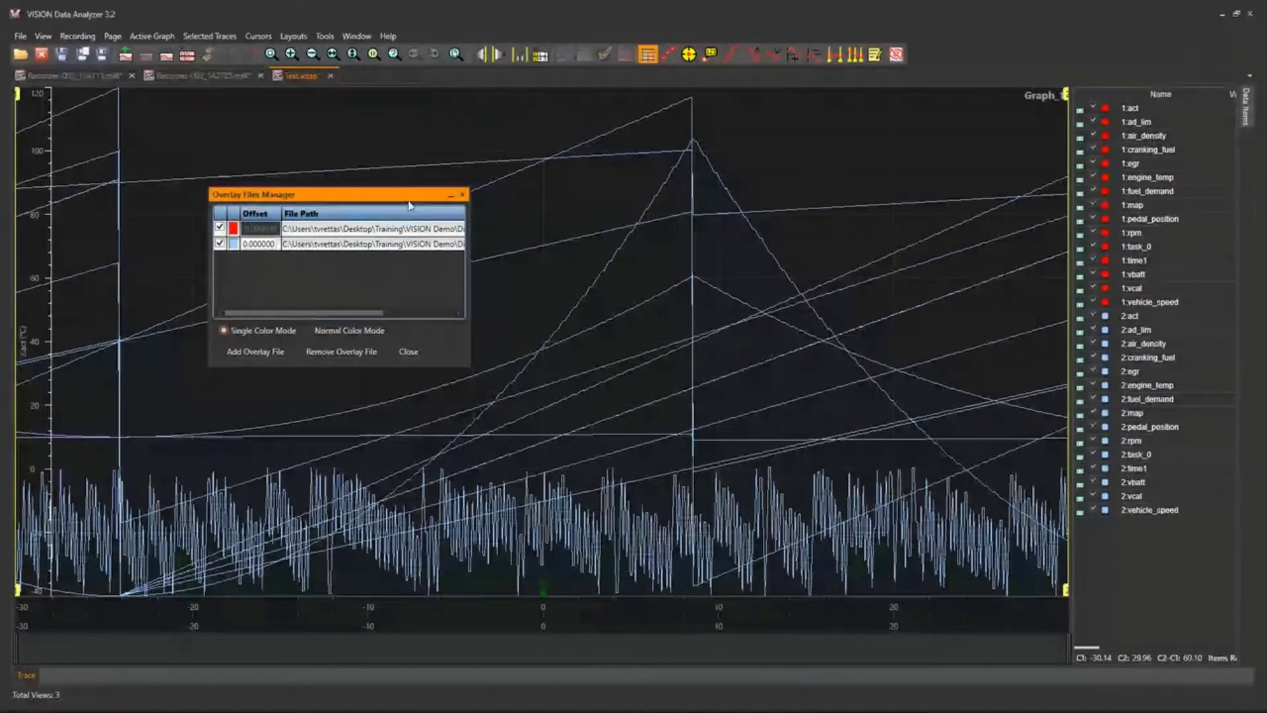
pyautogui.moveTo(406, 196); pyautogui.dragTo(430, 183)
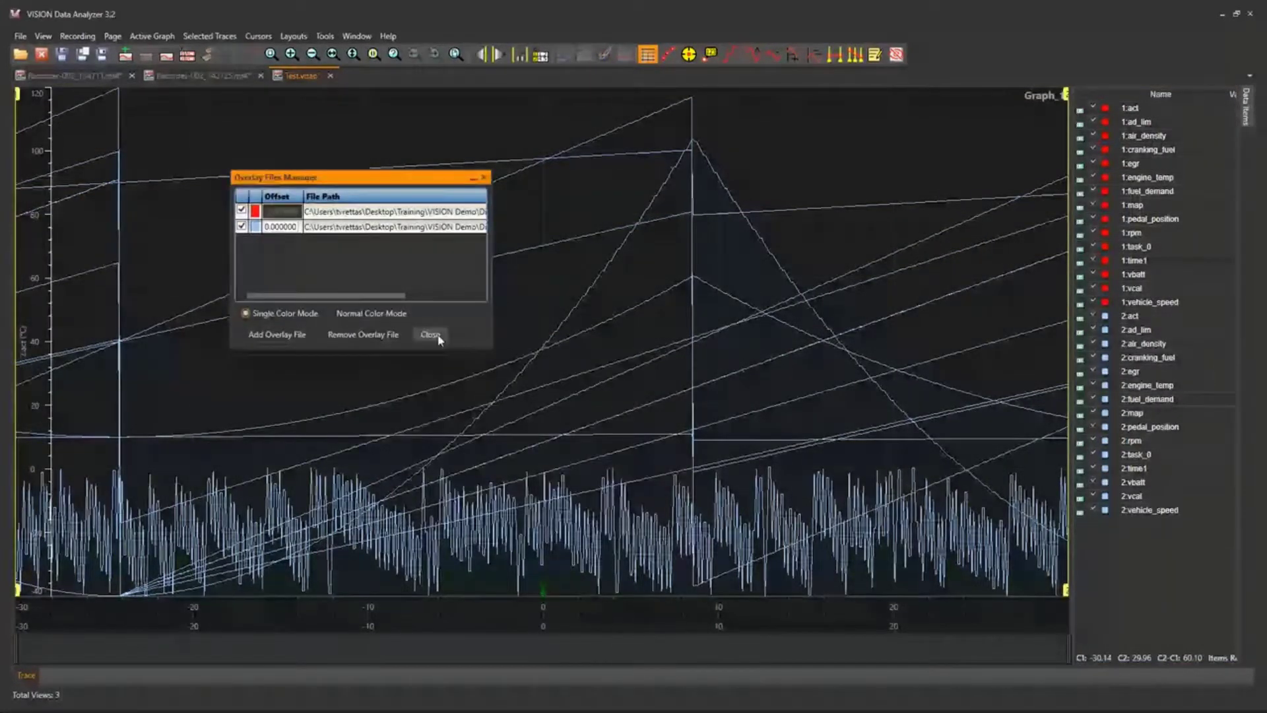
pyautogui.click(430, 335)
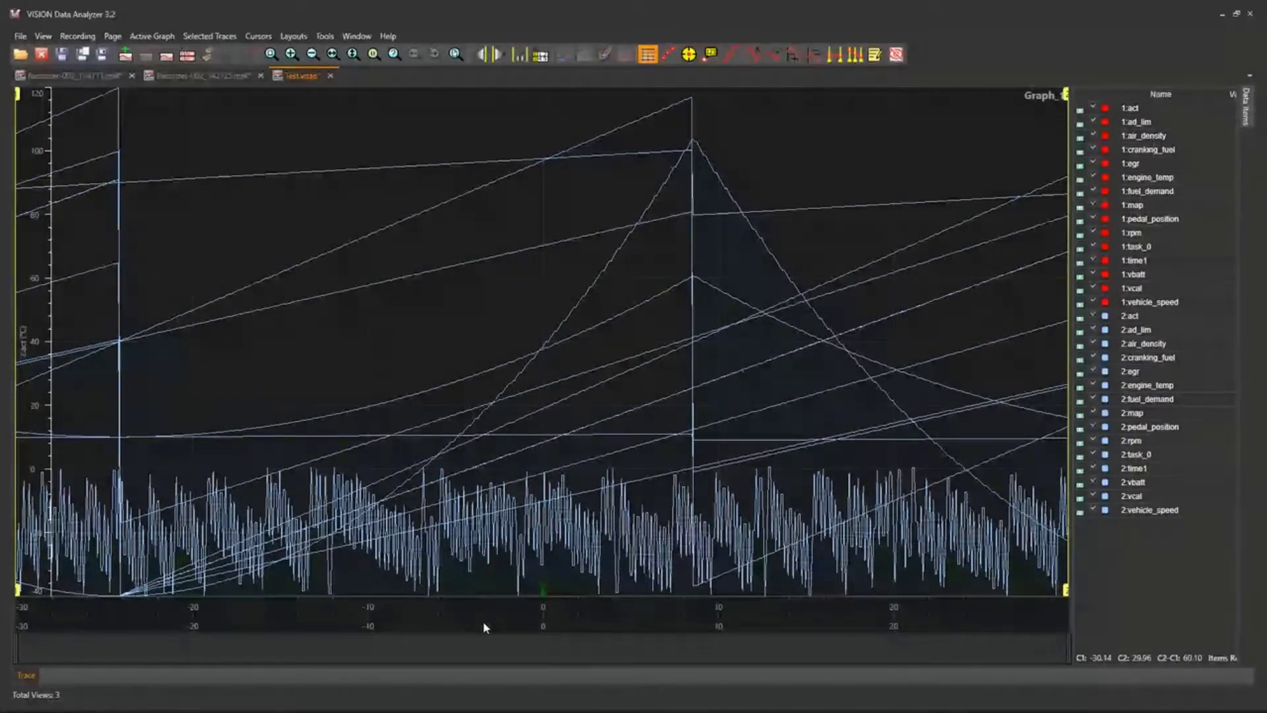
pyautogui.moveTo(484, 626)
pyautogui.mouseDown()
pyautogui.moveTo(516, 629)
pyautogui.moveTo(502, 622)
pyautogui.mouseUp()
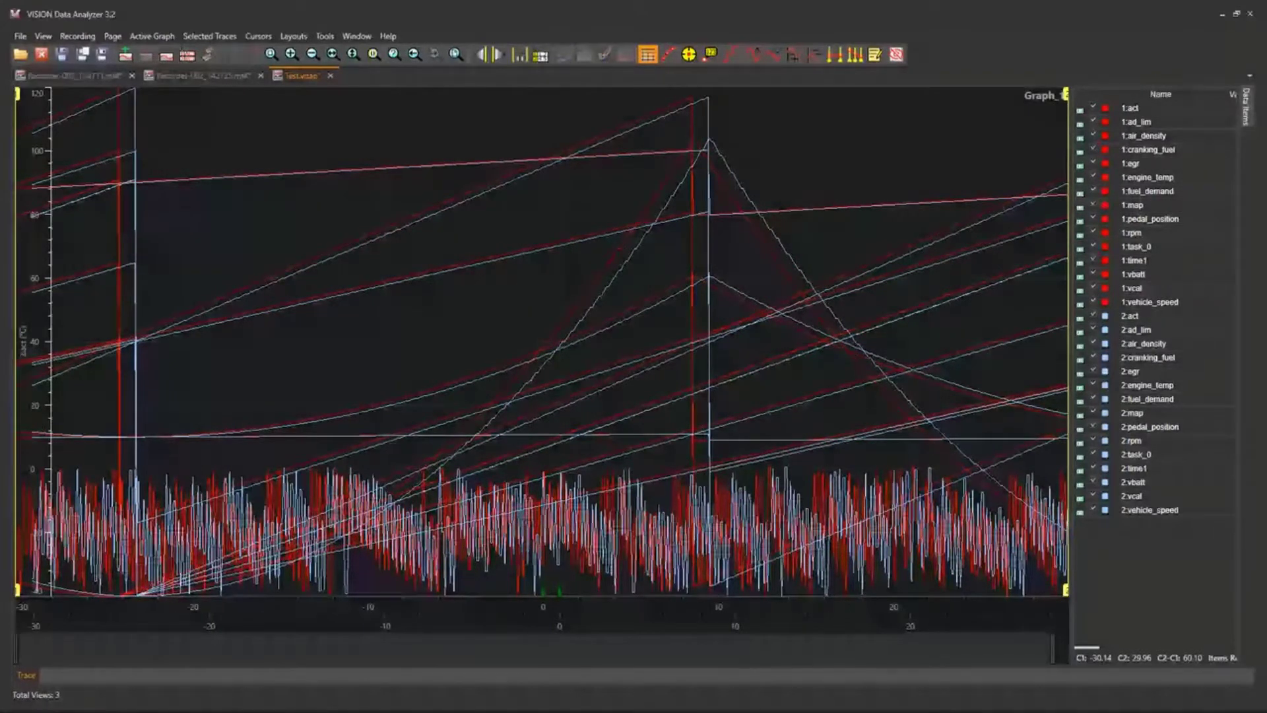
# Package the project, saving its changes, as the compressed archive VDAP_Save in the Training folder.
pyautogui.click(25, 36)
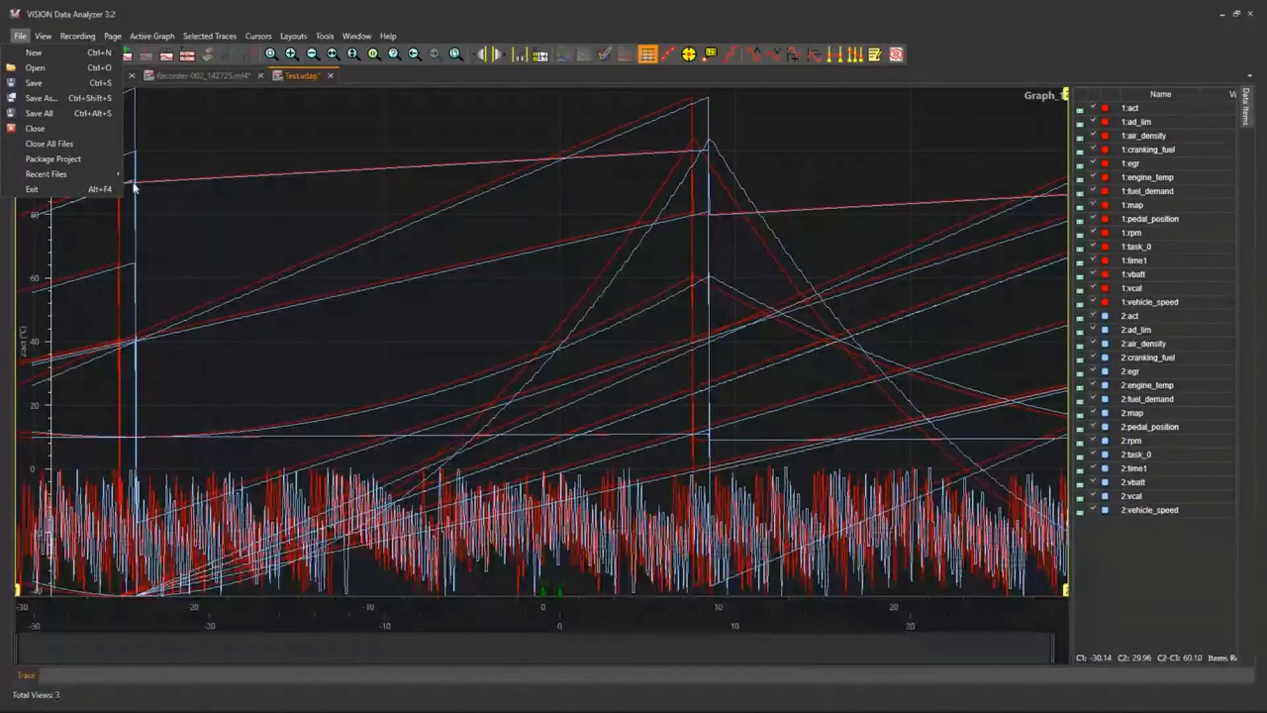
pyautogui.click(81, 162)
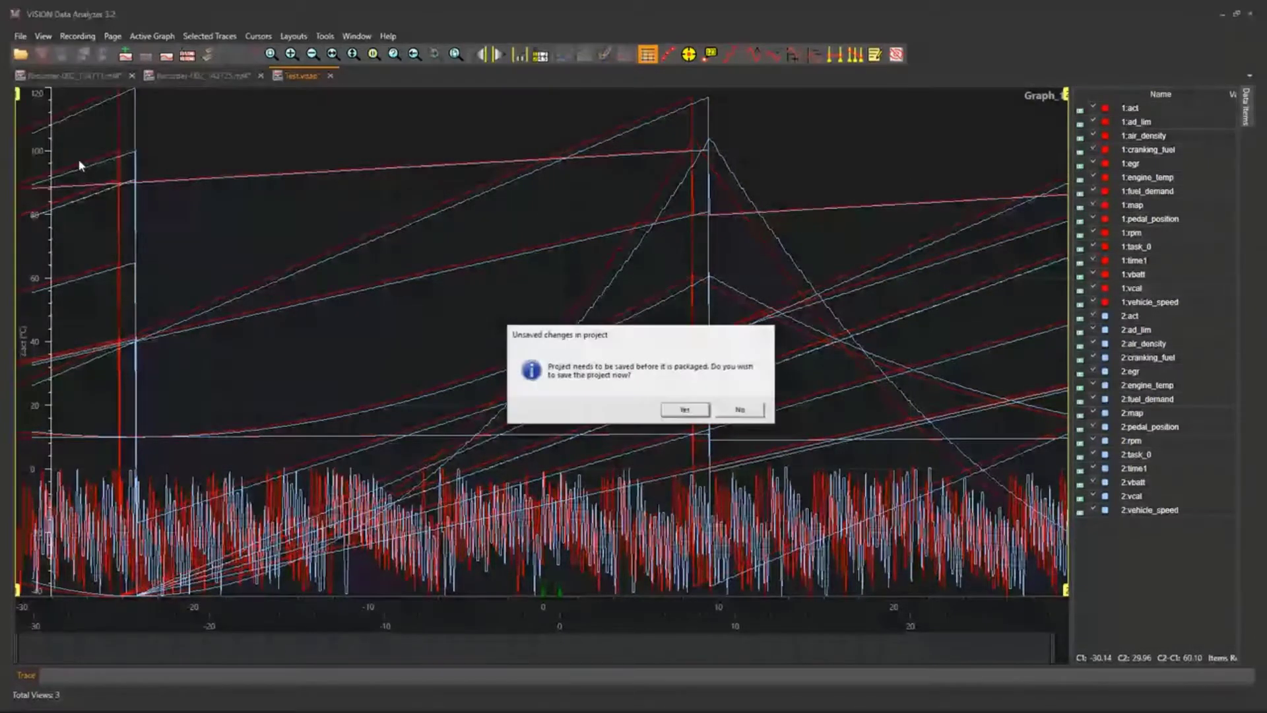
pyautogui.click(685, 411)
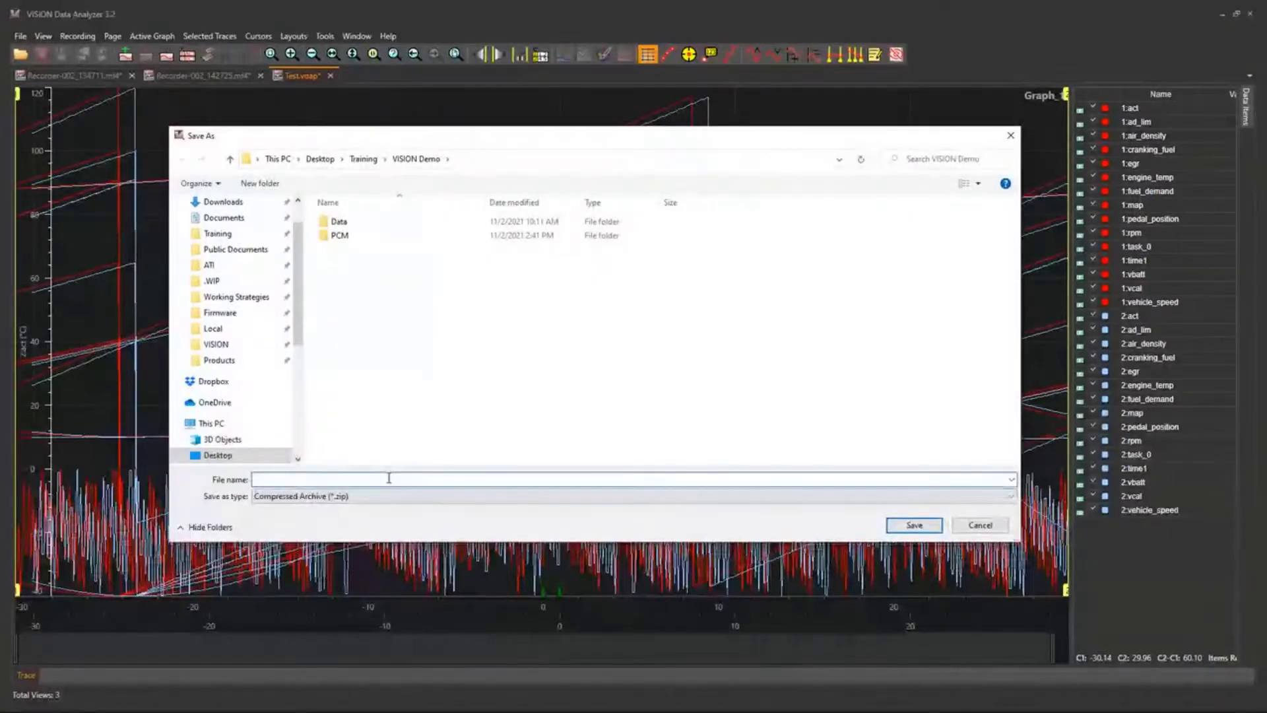
pyautogui.click(365, 159)
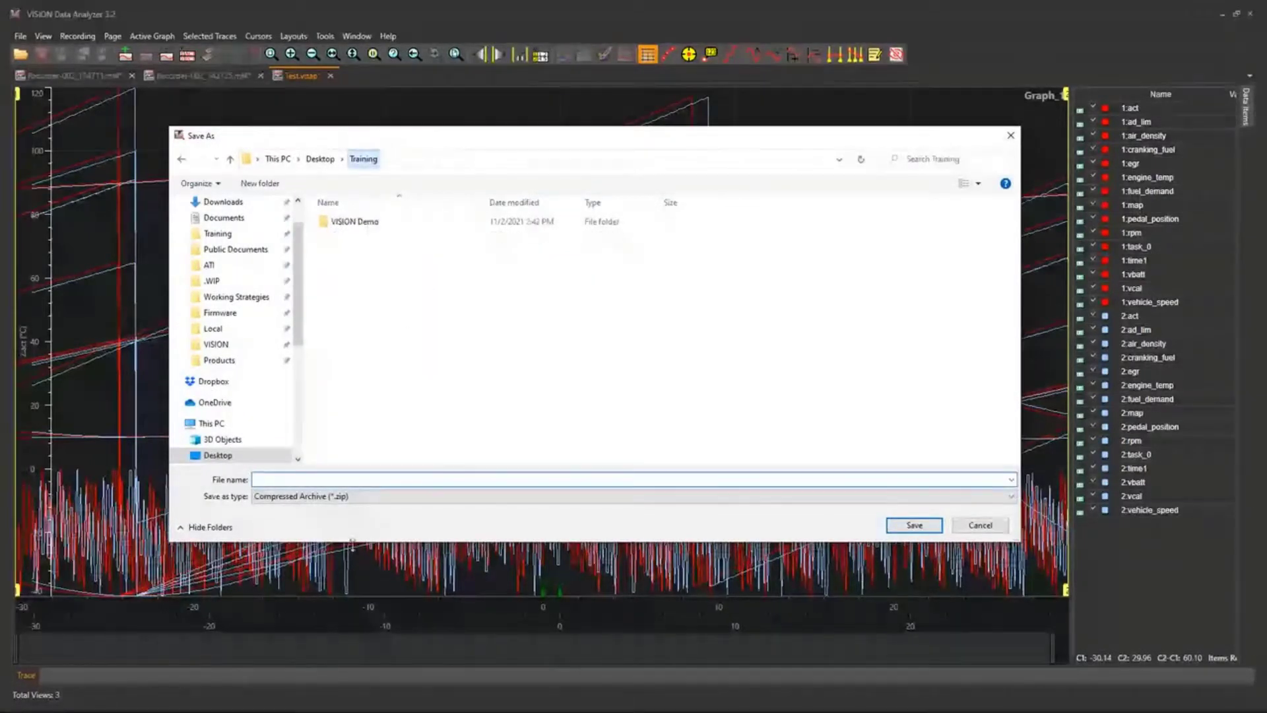
pyautogui.click(320, 479)
pyautogui.write('VDAP_Save')
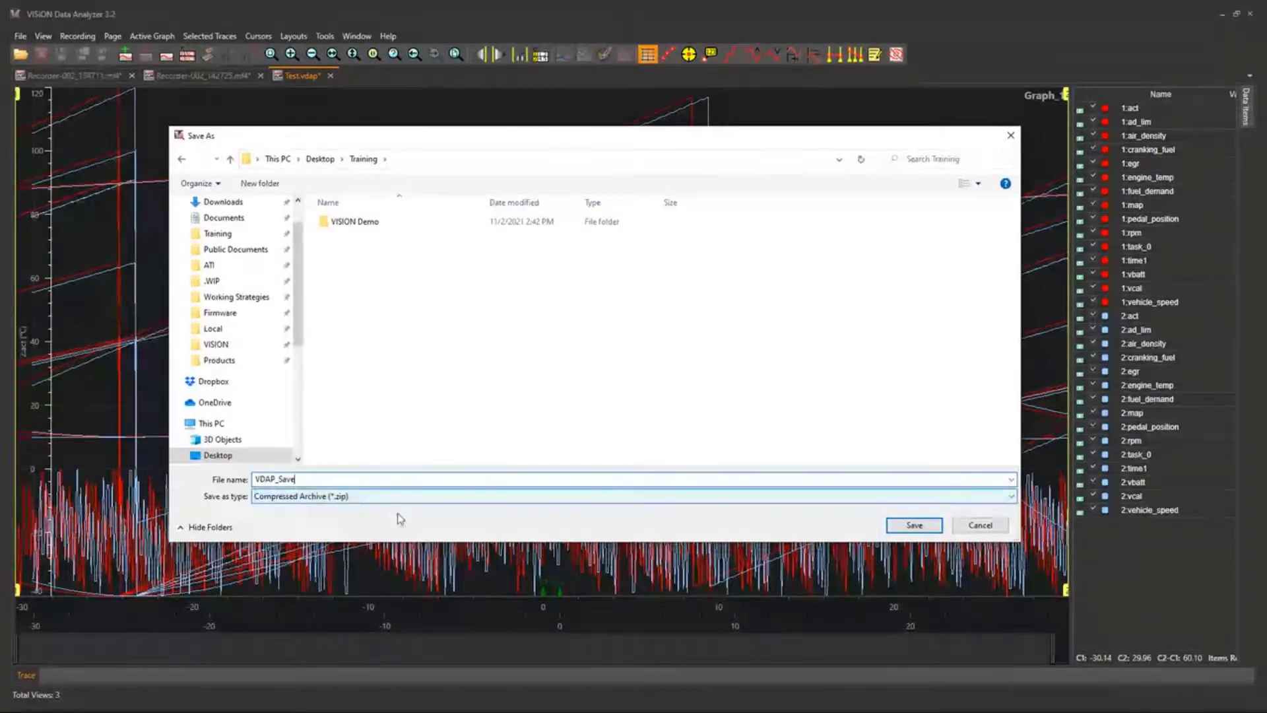
pyautogui.click(933, 526)
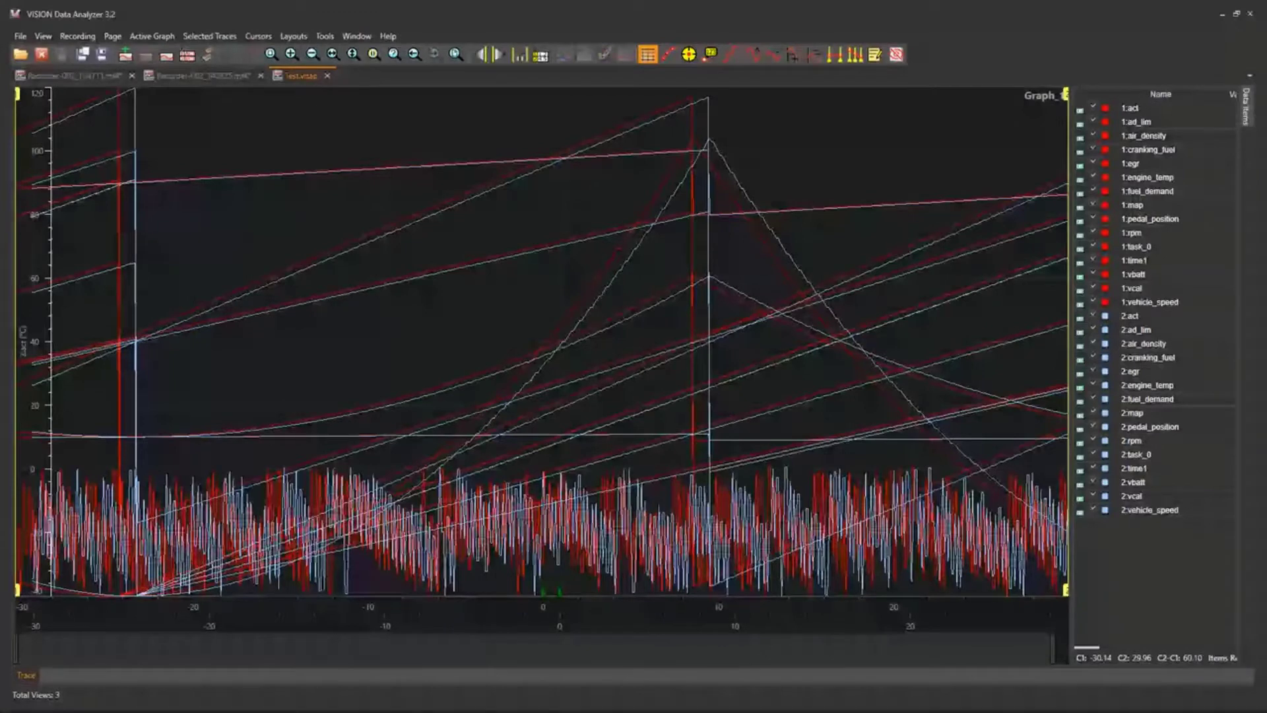
# Switch to File Explorer and open VDAP_Save.zip in the Desktop > Training folder.
pyautogui.press('super+e')
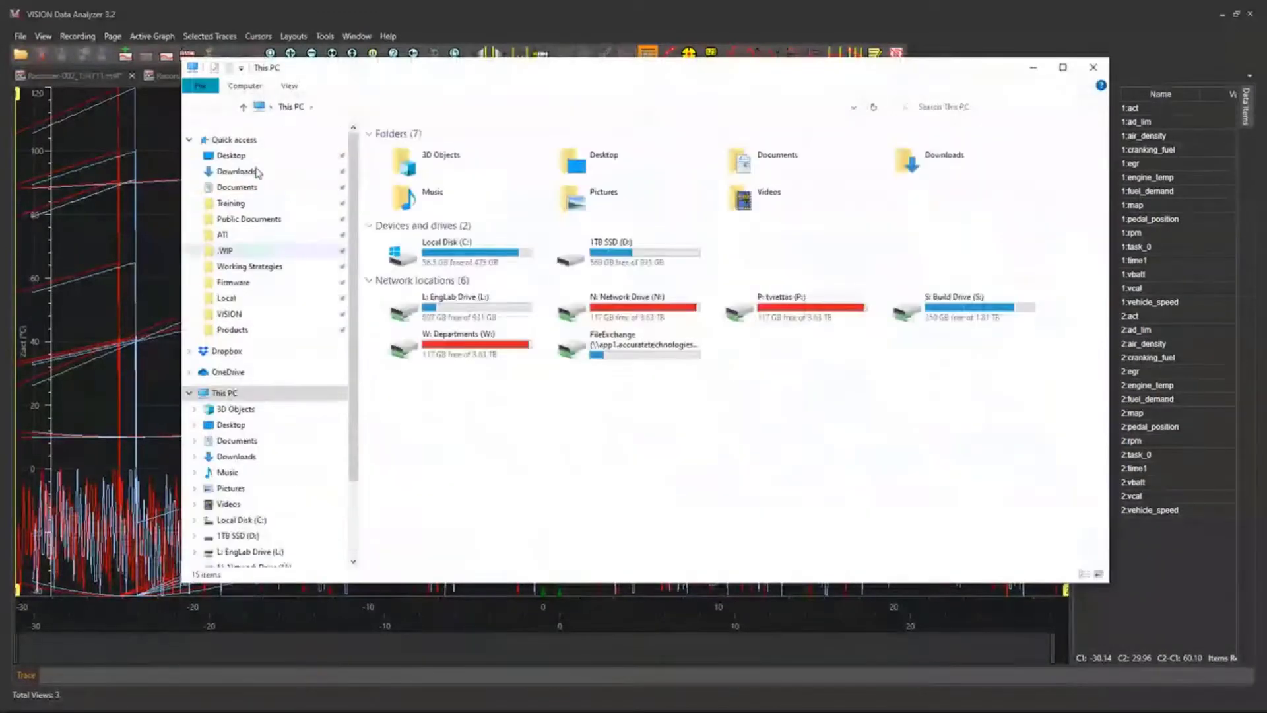
pyautogui.click(231, 156)
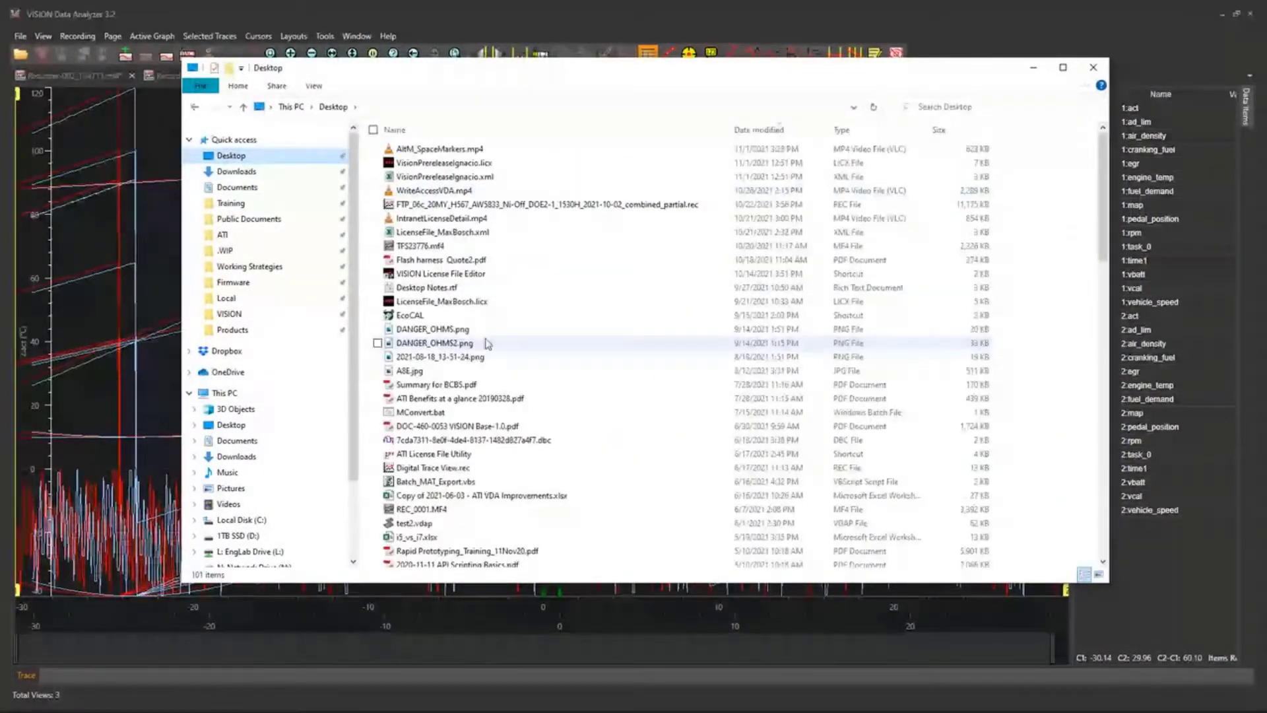
pyautogui.scroll(-6, 510, 461)
pyautogui.scroll(-12, 510, 461)
pyautogui.click(512, 479)
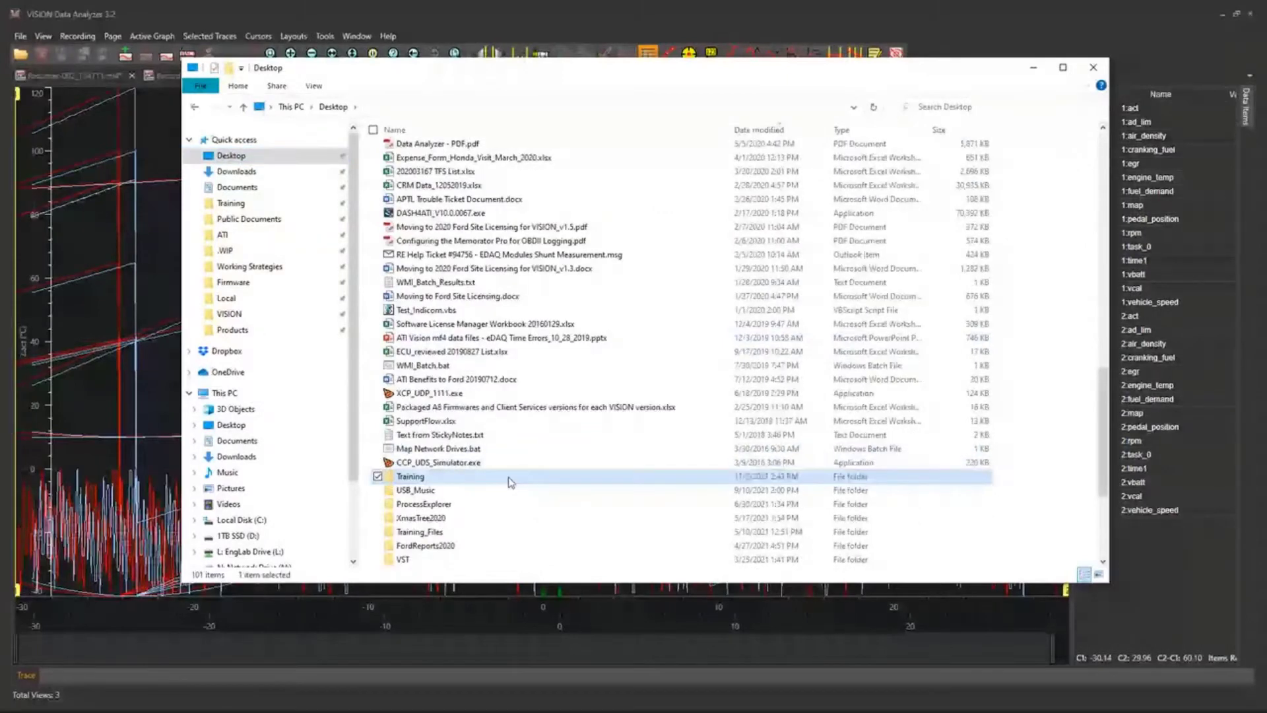
pyautogui.doubleClick(512, 481)
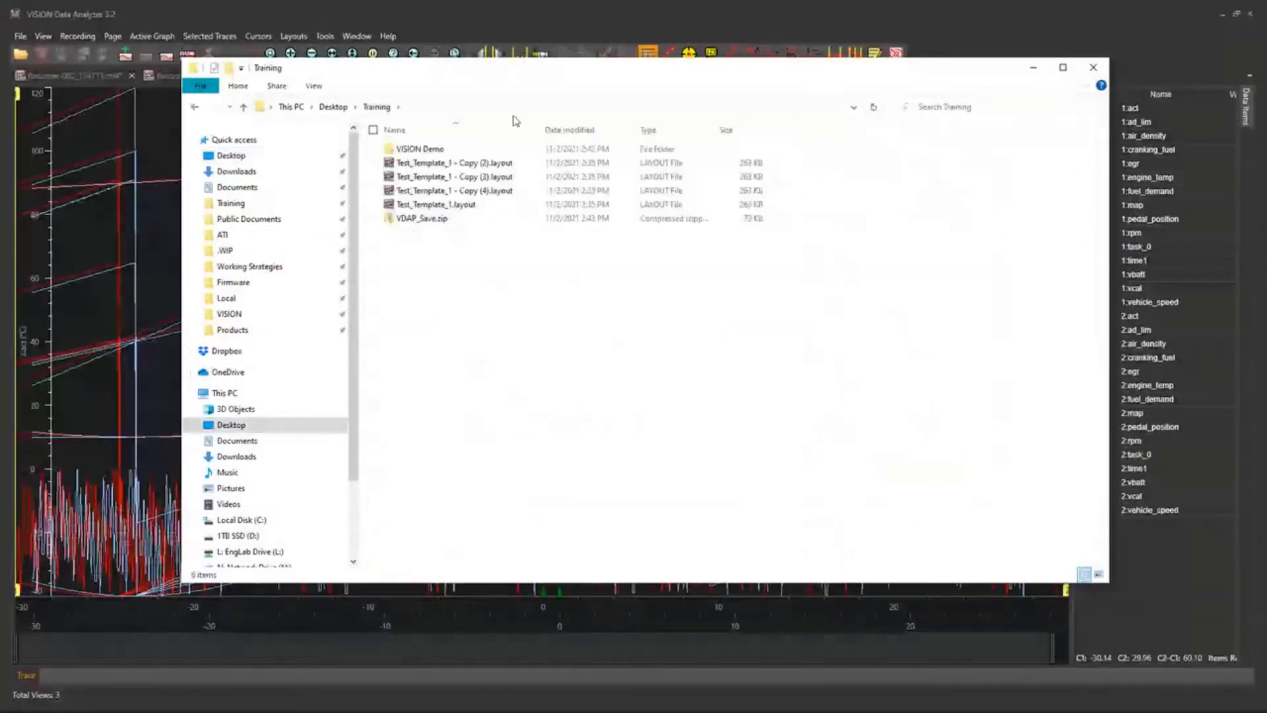
pyautogui.doubleClick(422, 221)
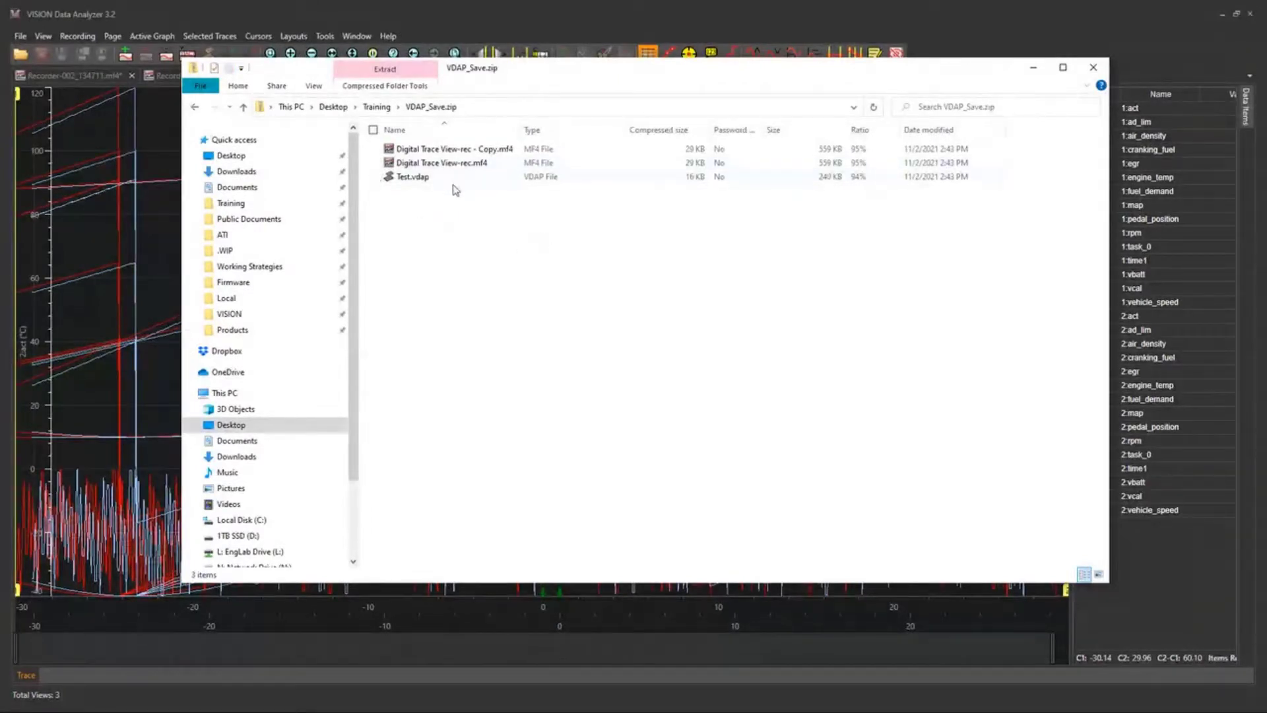
# Examine the project file and the MF4 recordings contained in the VDAP_Save.zip package.
pyautogui.click(452, 178)
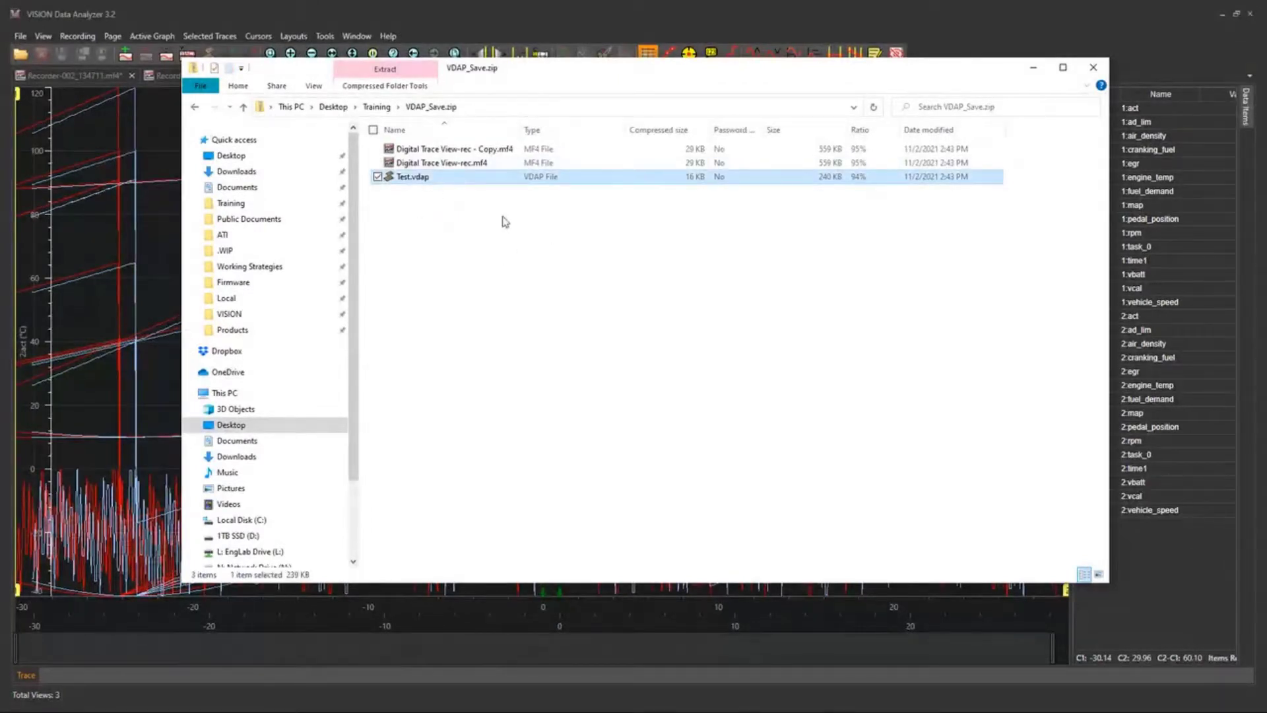
pyautogui.click(503, 151)
pyautogui.click(517, 161)
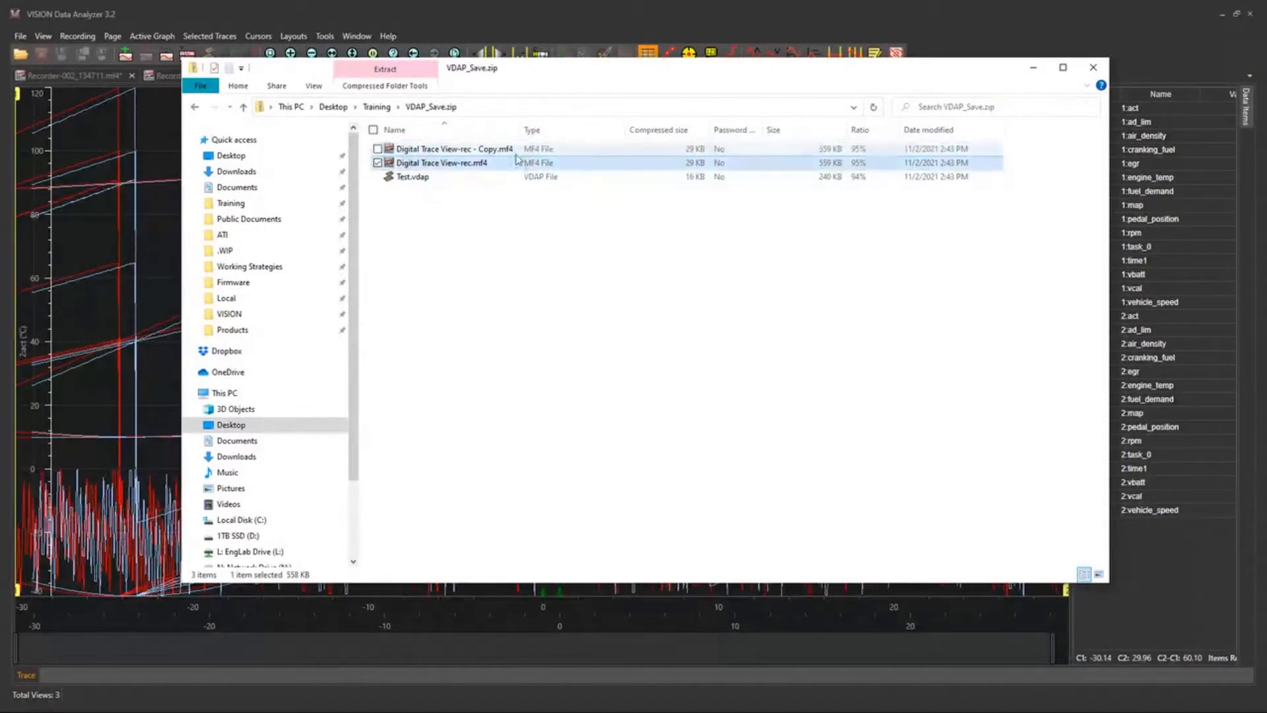
pyautogui.click(512, 178)
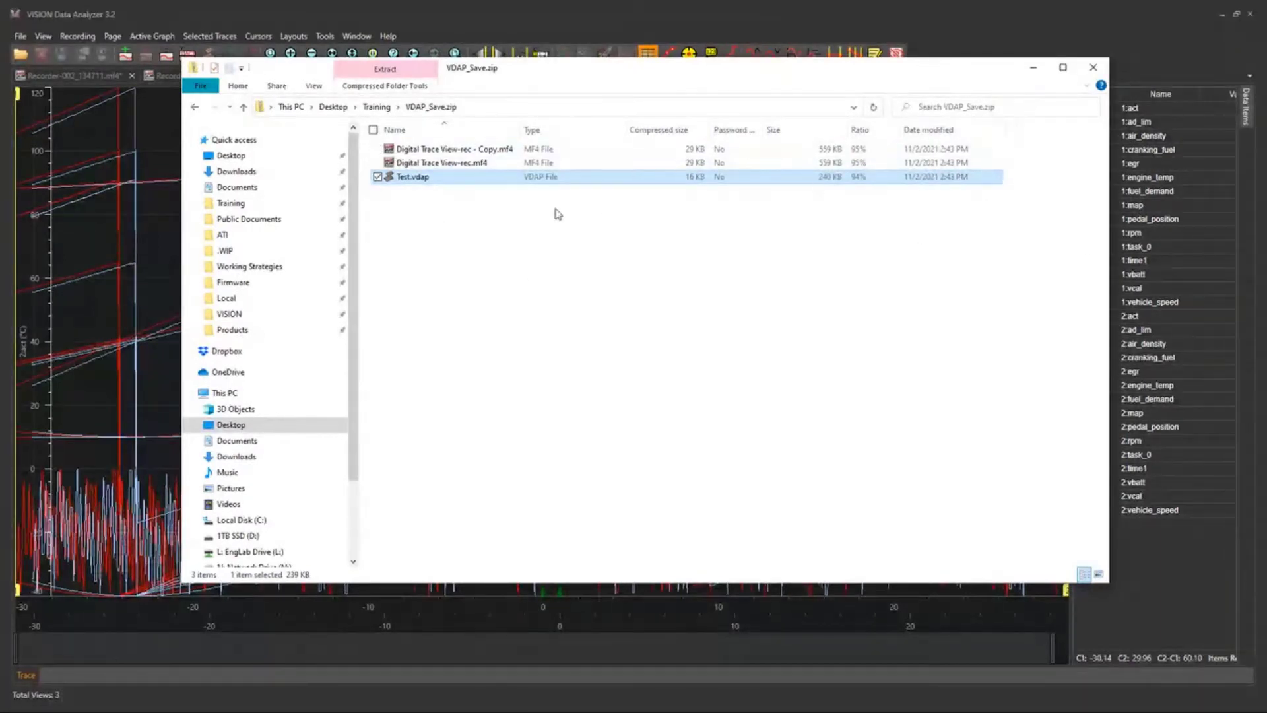
pyautogui.moveTo(1035, 150); pyautogui.dragTo(970, 220)
pyautogui.click(1054, 161)
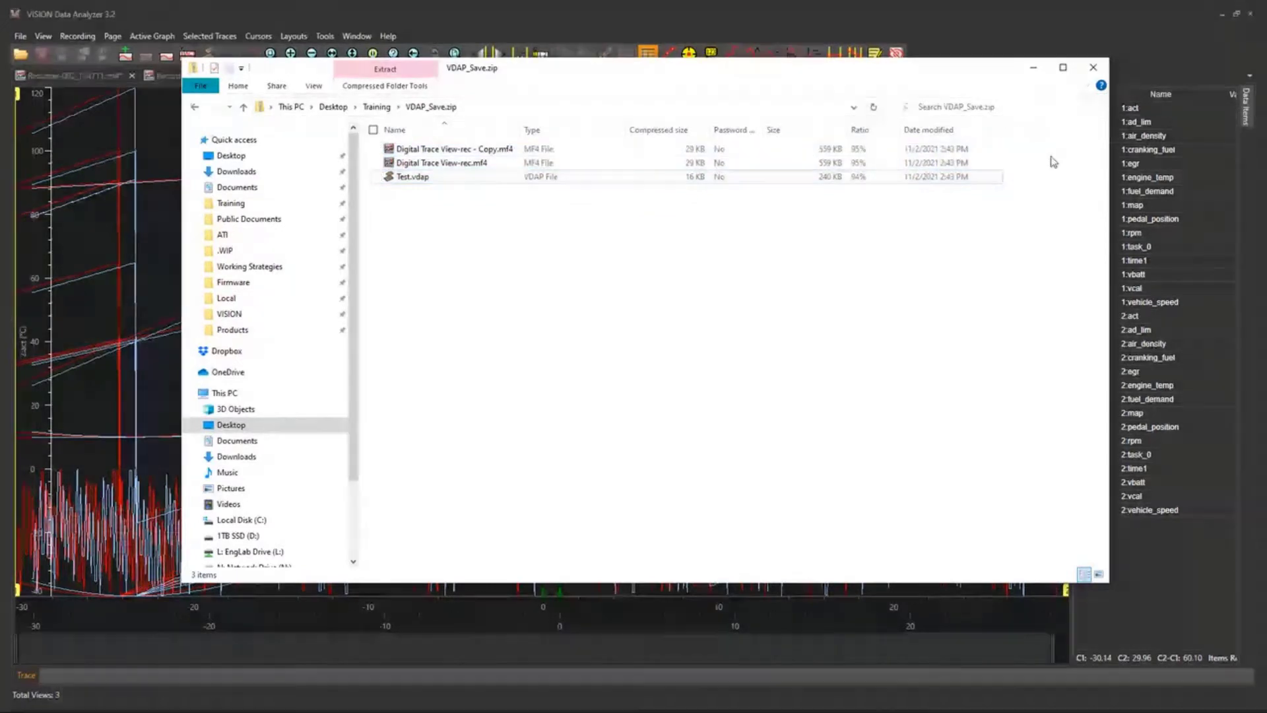